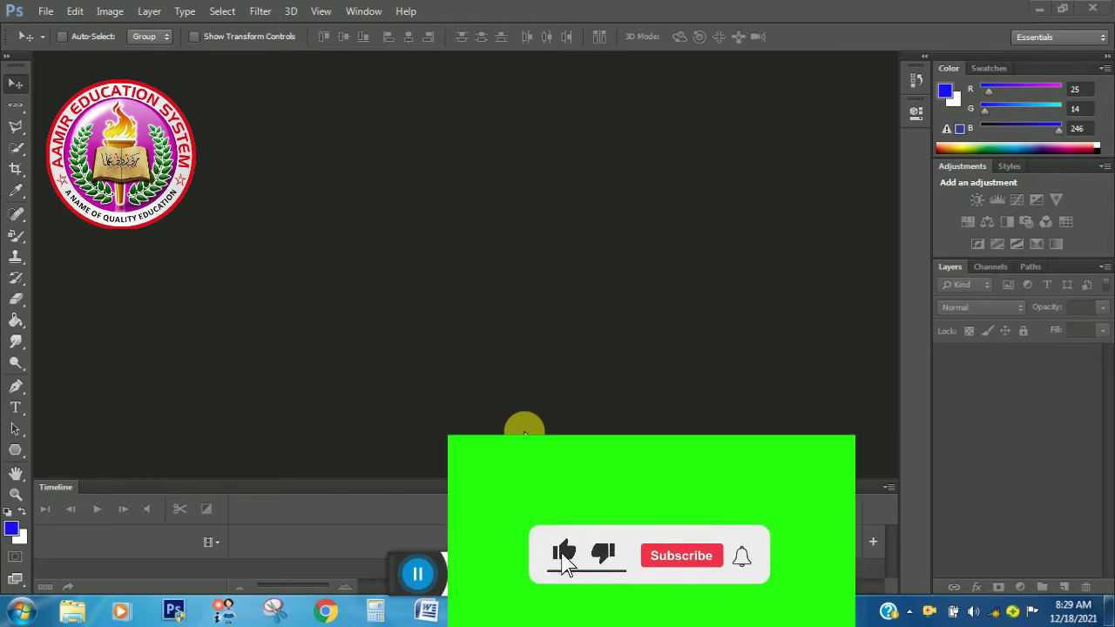
Step: Create a new blank document 7 inches wide and 5 inches high with a resolution of 90 pixels/inch
{"action": "left_click", "coordinate": [46, 13]}
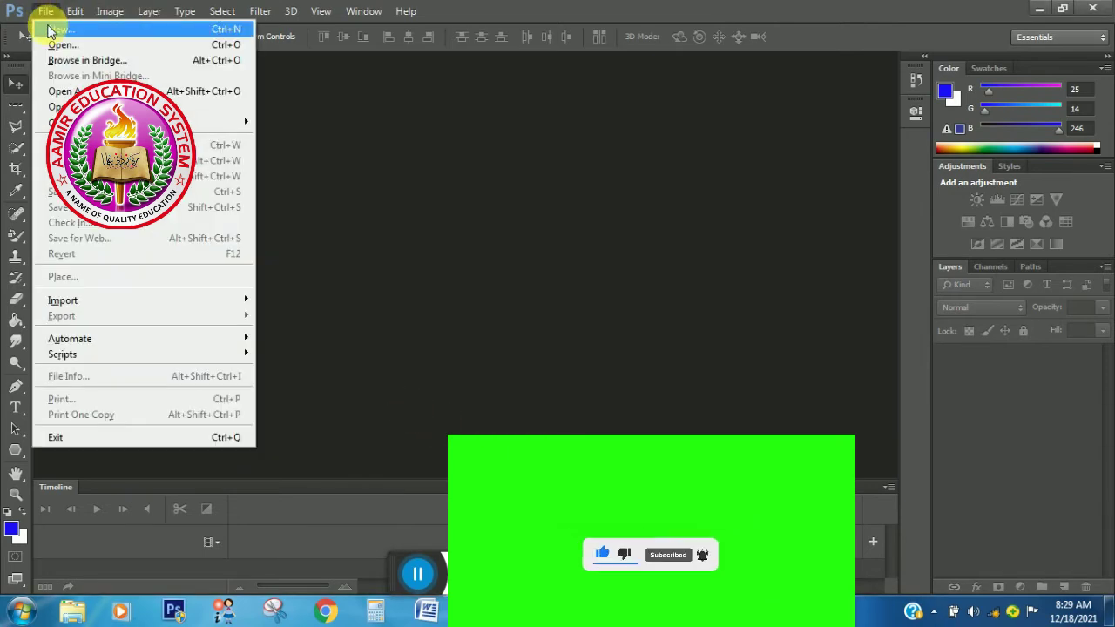
{"action": "left_click", "coordinate": [34, 27]}
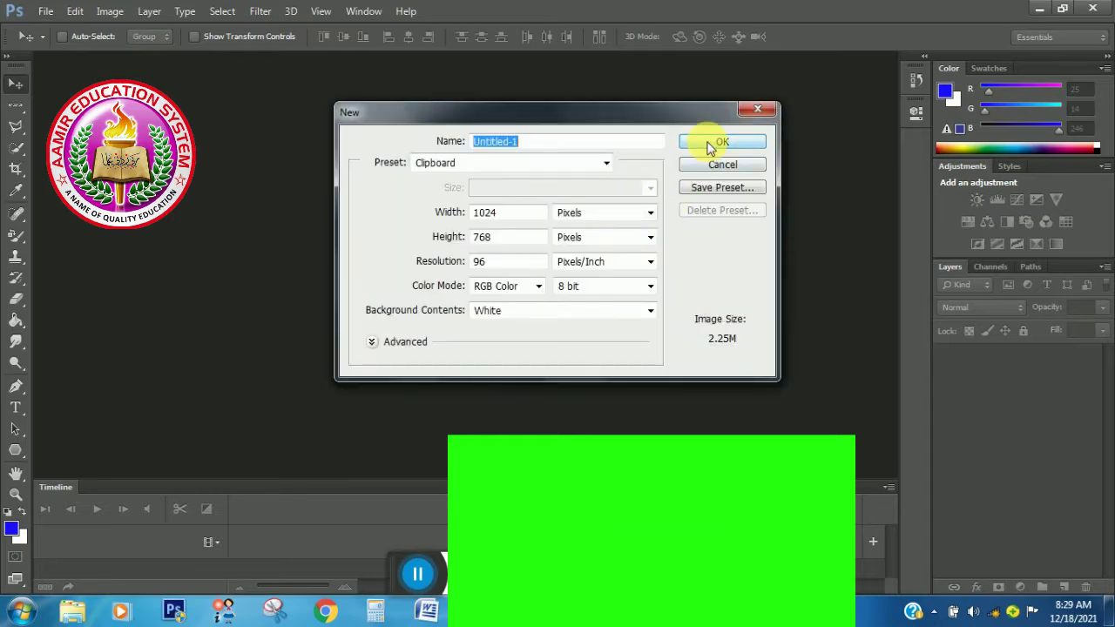
{"action": "left_click", "coordinate": [654, 216]}
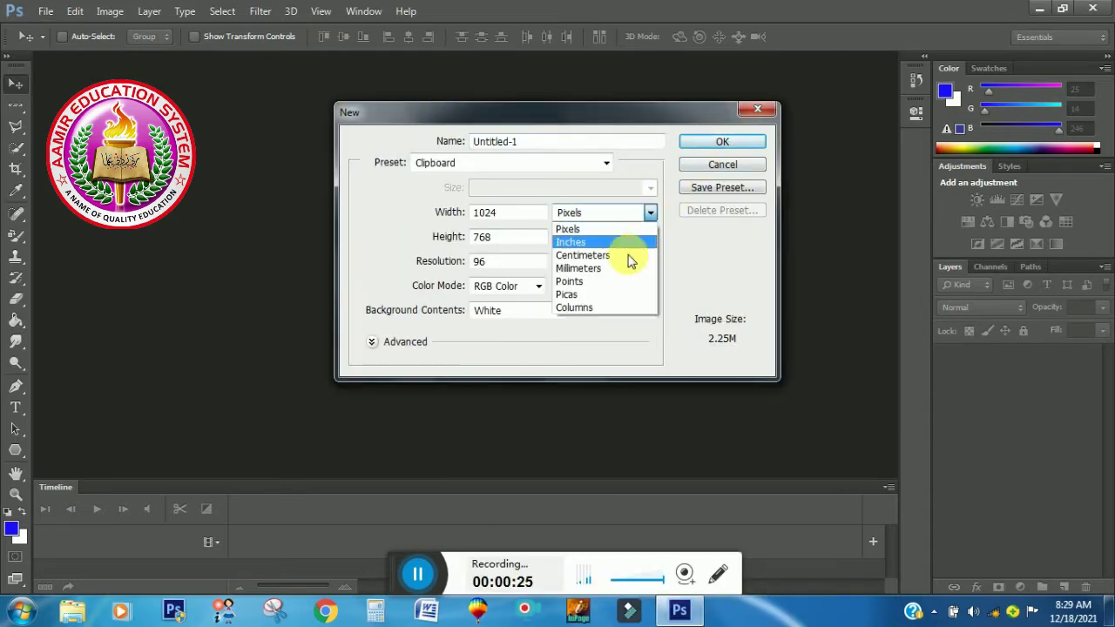
{"action": "left_click", "coordinate": [624, 239]}
{"action": "left_click_drag", "start_coordinate": [534, 218], "coordinate": [450, 214]}
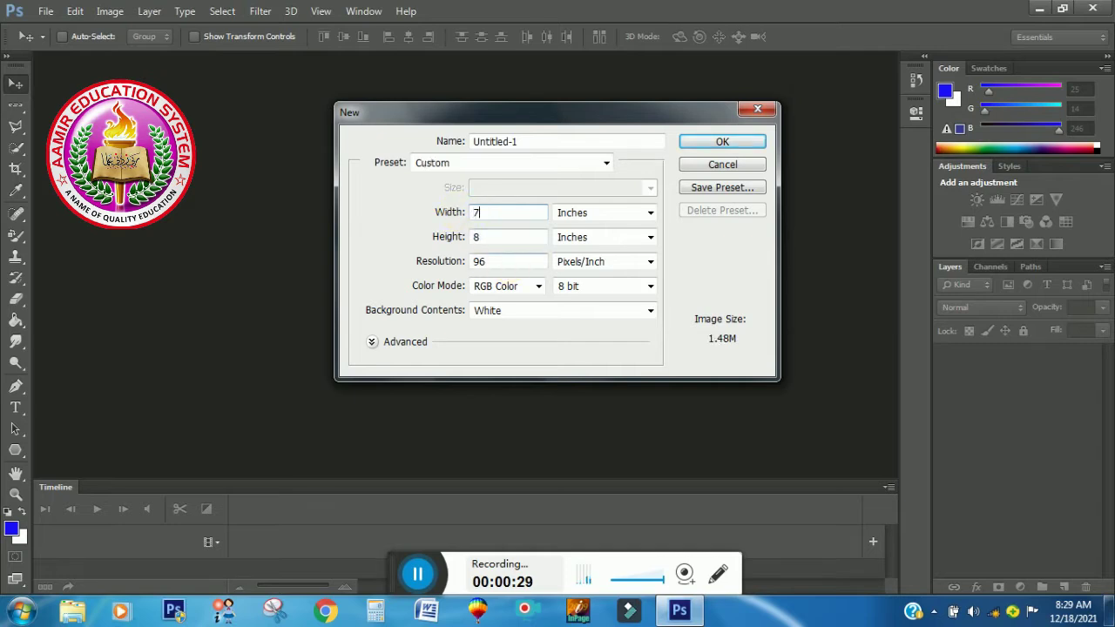
{"action": "key", "text": "Tab"}
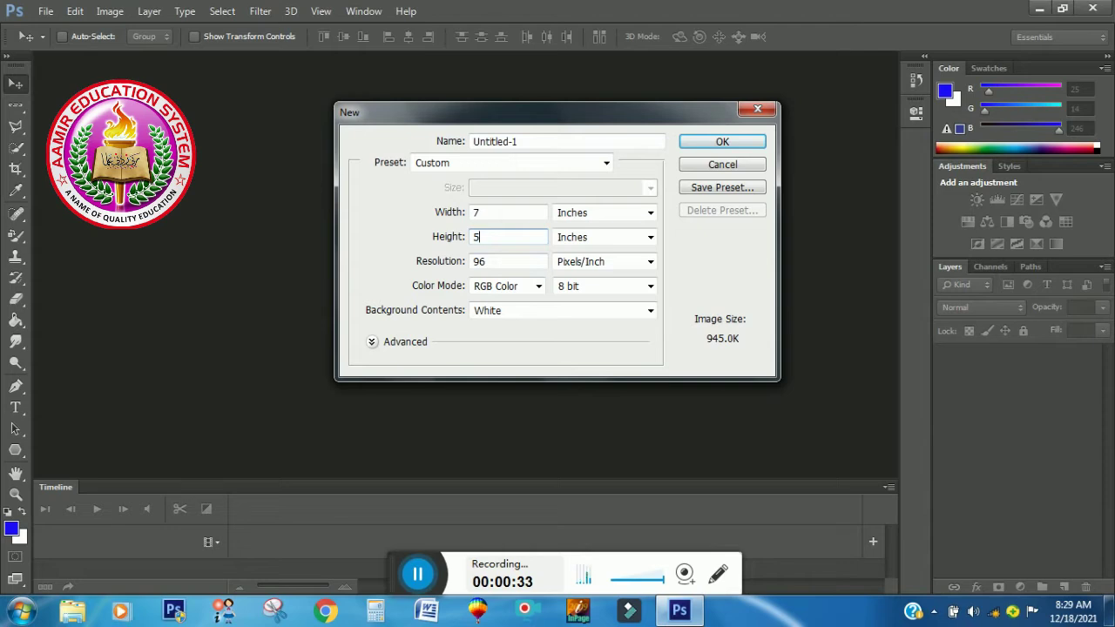
{"action": "key", "text": "Tab"}
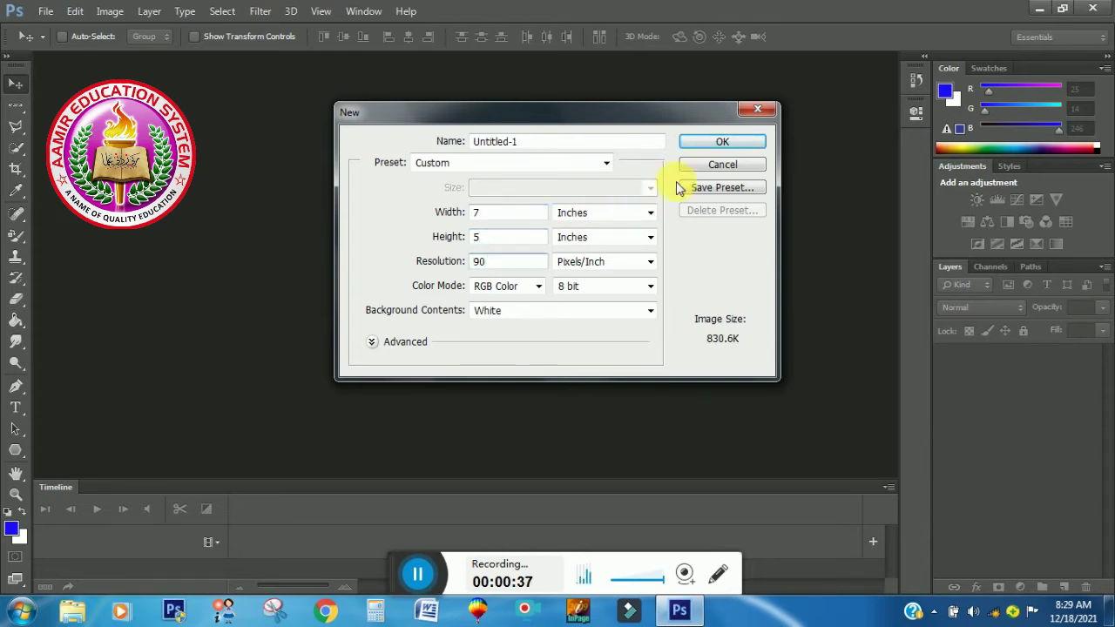
{"action": "type", "text": "90"}
{"action": "left_click", "coordinate": [695, 148]}
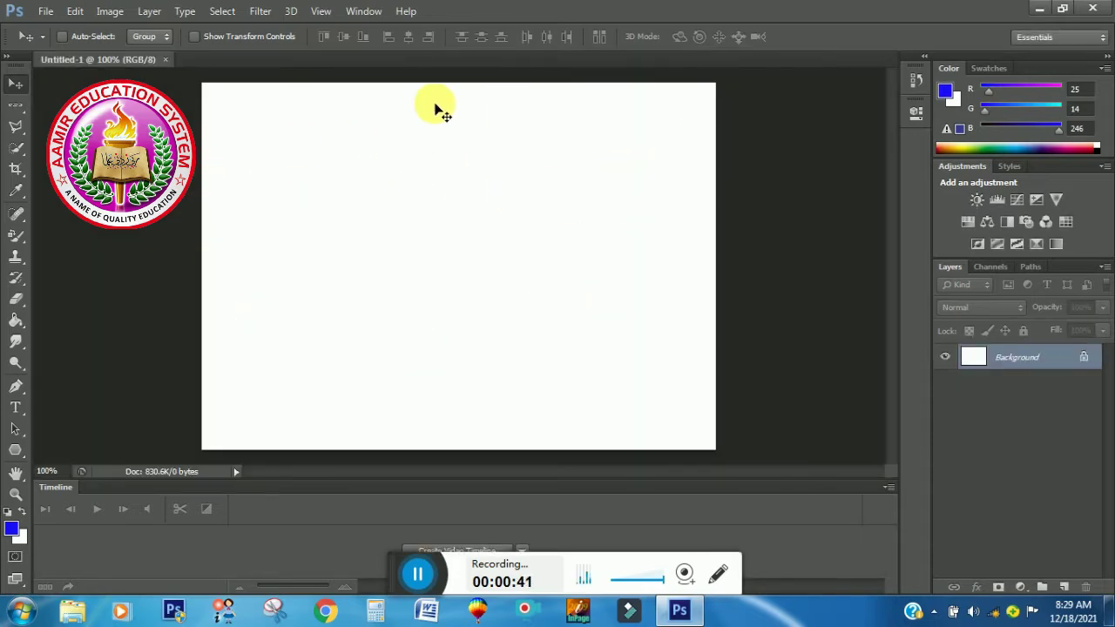
Step: Open the Penguins picture from the Sample Pictures folder
{"action": "left_click", "coordinate": [46, 12]}
{"action": "left_click", "coordinate": [49, 40]}
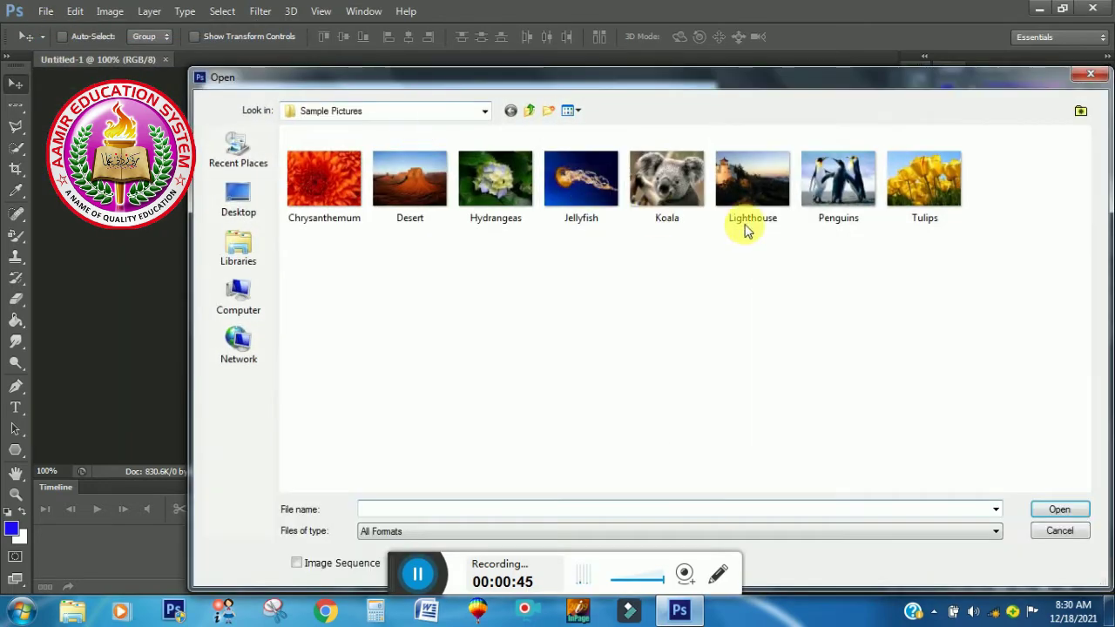
{"action": "double_click", "coordinate": [837, 187]}
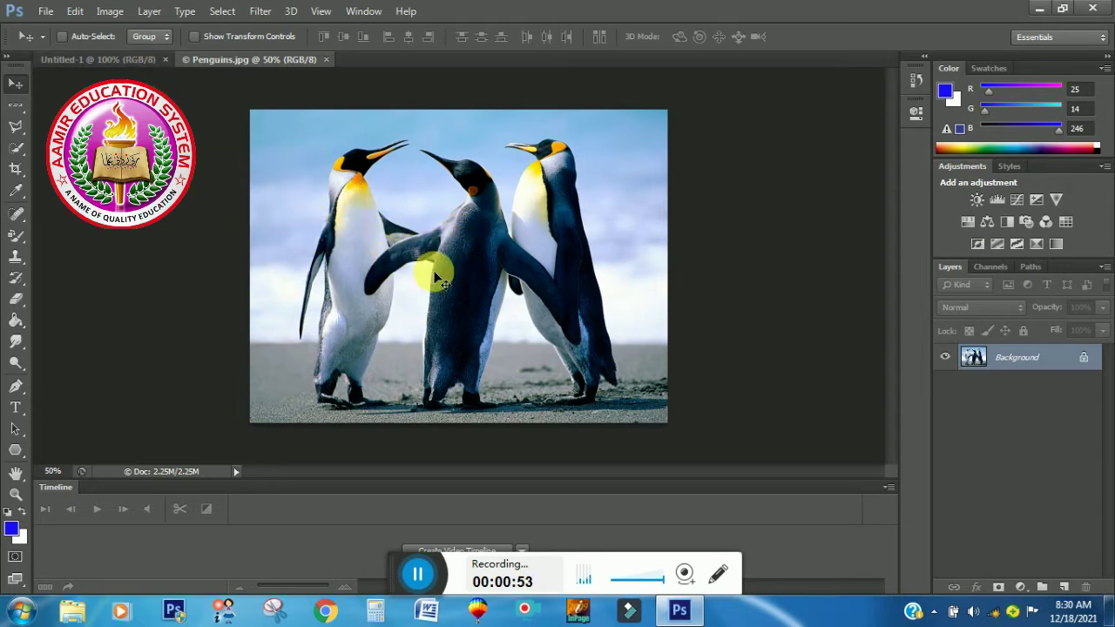
Step: Copy the entire Penguins image and paste it as a new layer into the blank Untitled-1 document
{"action": "key", "text": "ctrl+a"}
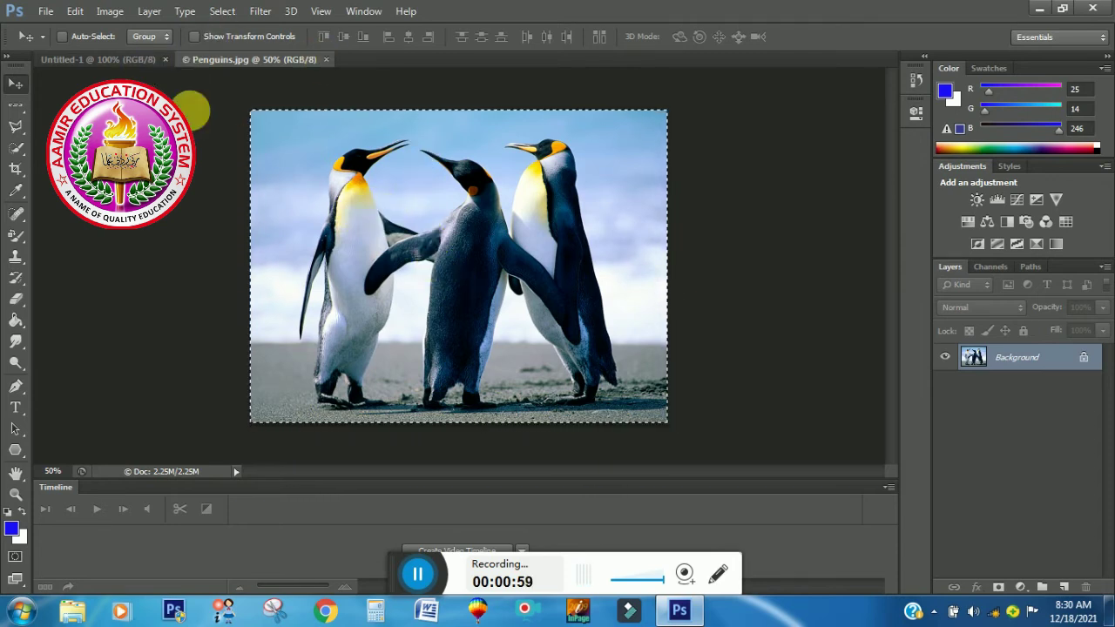
{"action": "left_click", "coordinate": [142, 67]}
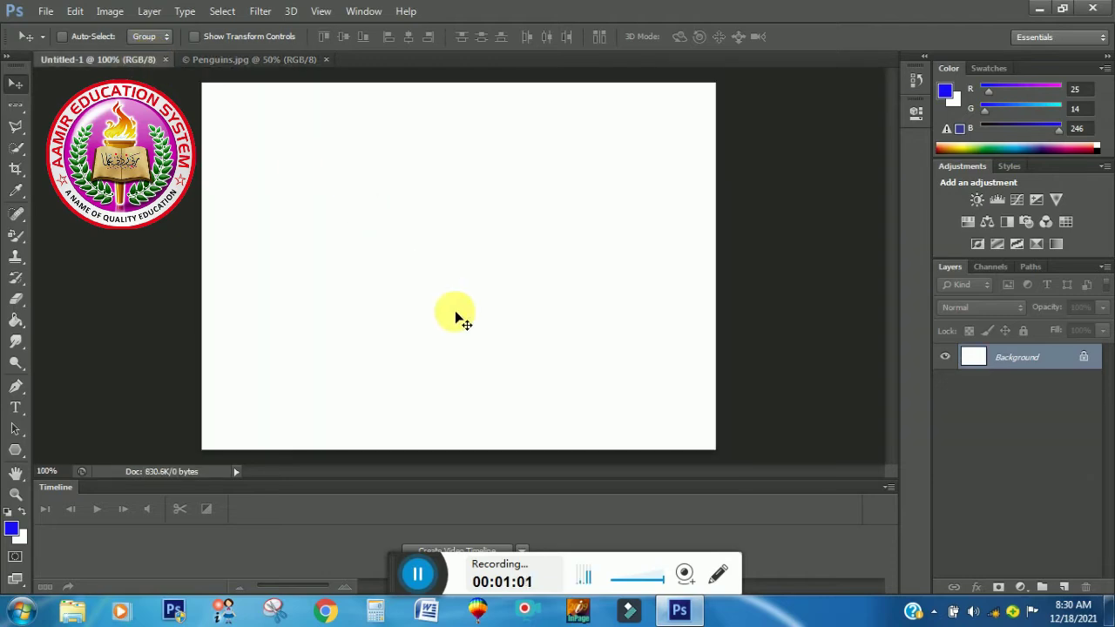
{"action": "key", "text": "ctrl+v"}
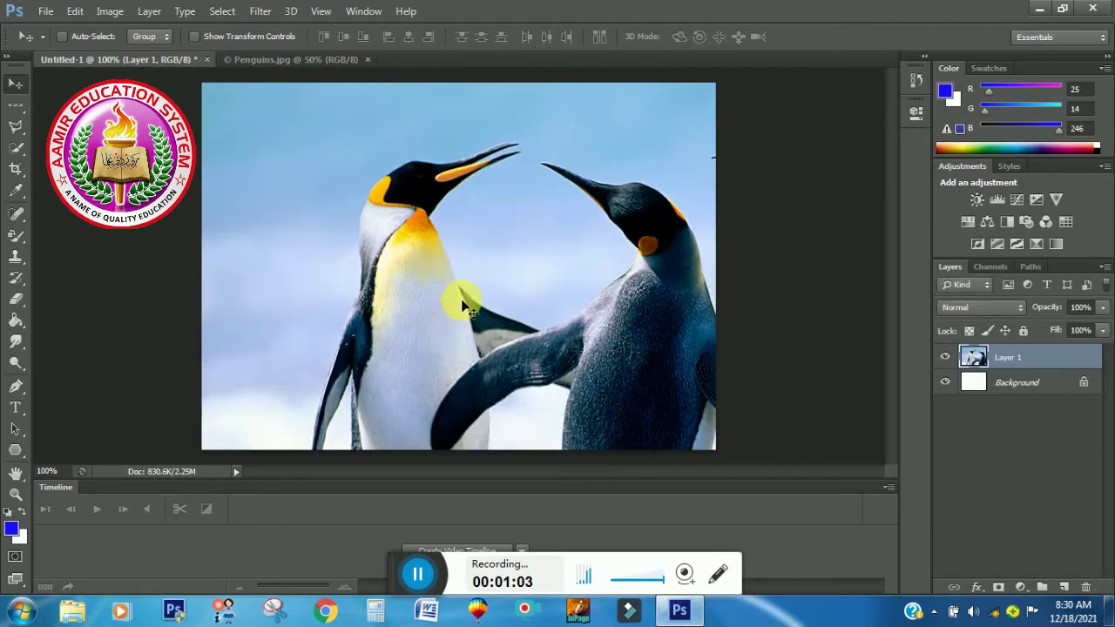
Step: Reposition the pasted penguin layer and scale it with transform controls to about 50% width and 47% height
{"action": "left_click_drag", "start_coordinate": [510, 232], "coordinate": [378, 309]}
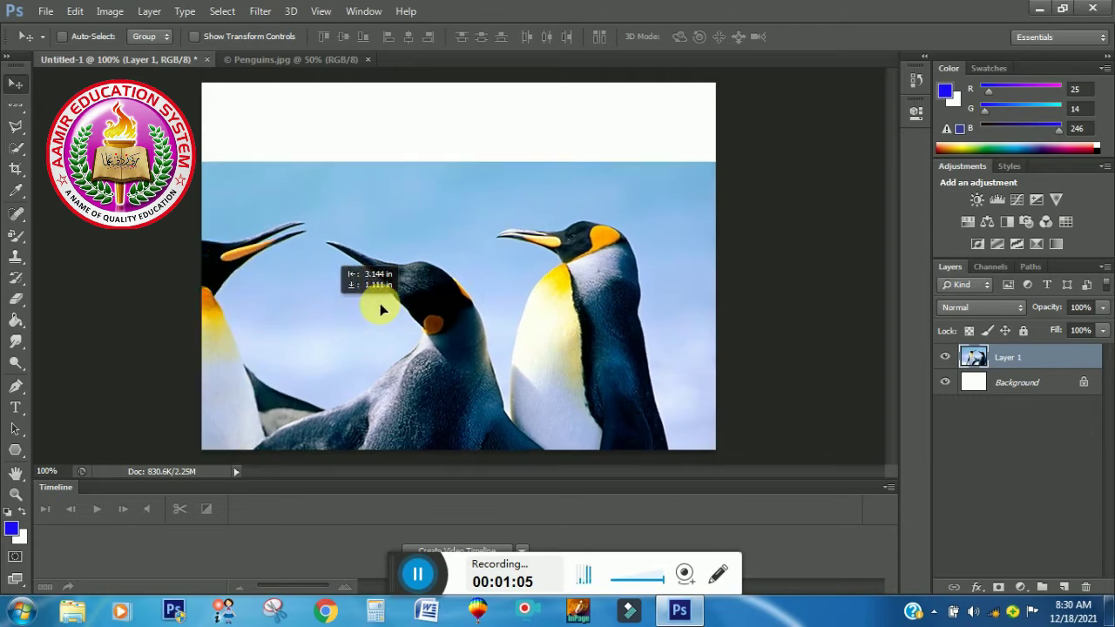
{"action": "left_click_drag", "start_coordinate": [561, 316], "coordinate": [321, 315]}
{"action": "left_click", "coordinate": [194, 36]}
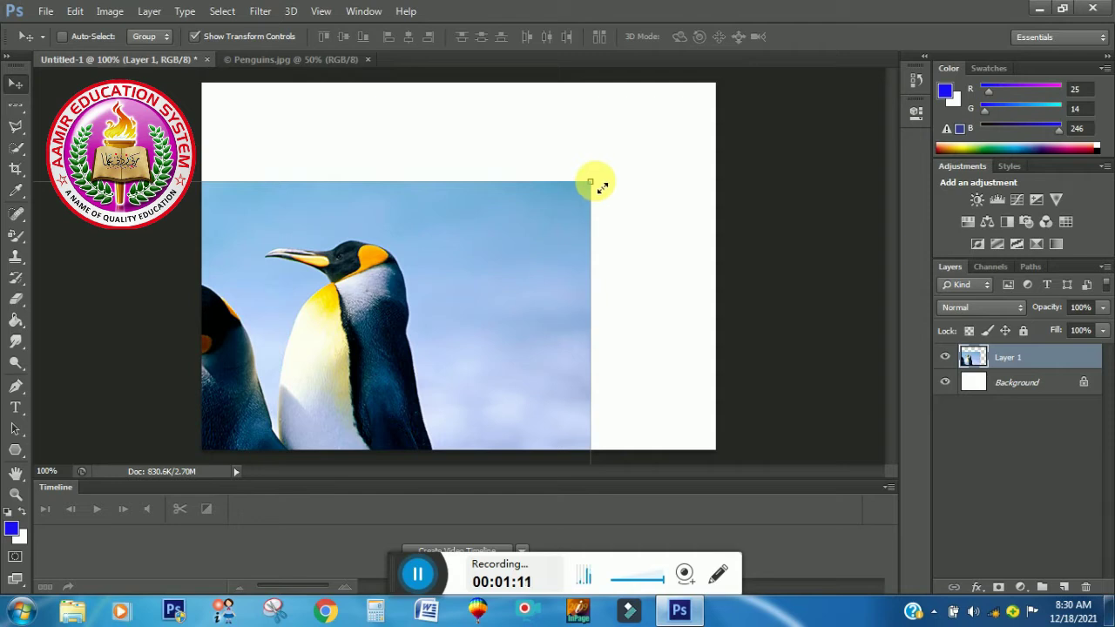
{"action": "left_click_drag", "start_coordinate": [593, 184], "coordinate": [301, 366]}
{"action": "left_click_drag", "start_coordinate": [432, 301], "coordinate": [331, 379]}
{"action": "key", "text": "ctrl+z"}
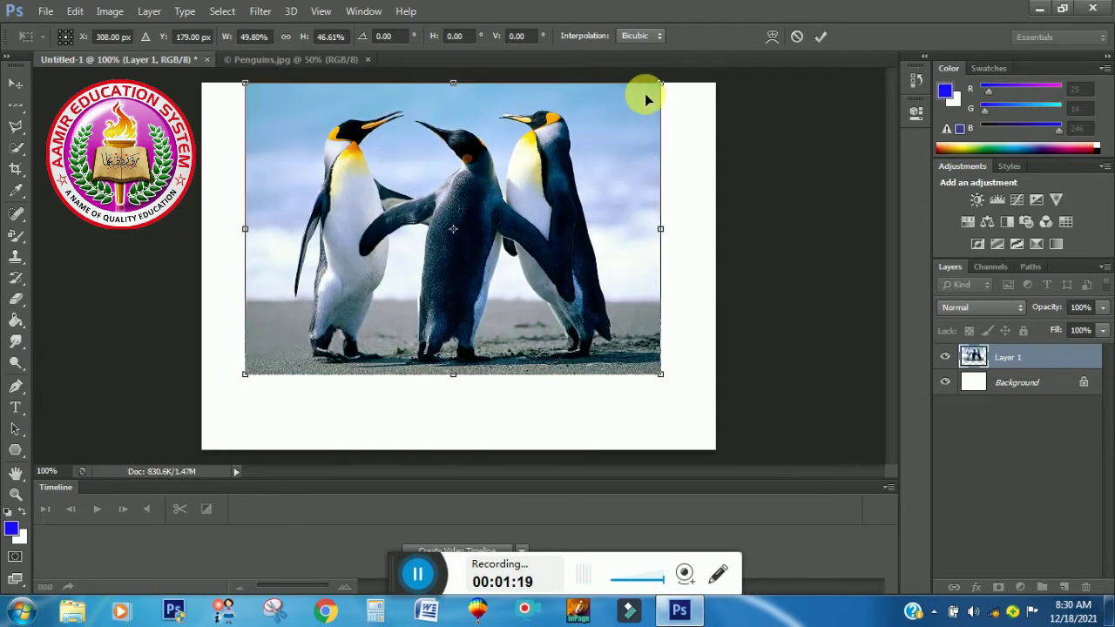
Step: Shrink the penguin layer to a thumbnail of about 7% width and height and apply the transform
{"action": "left_click_drag", "start_coordinate": [663, 84], "coordinate": [305, 333]}
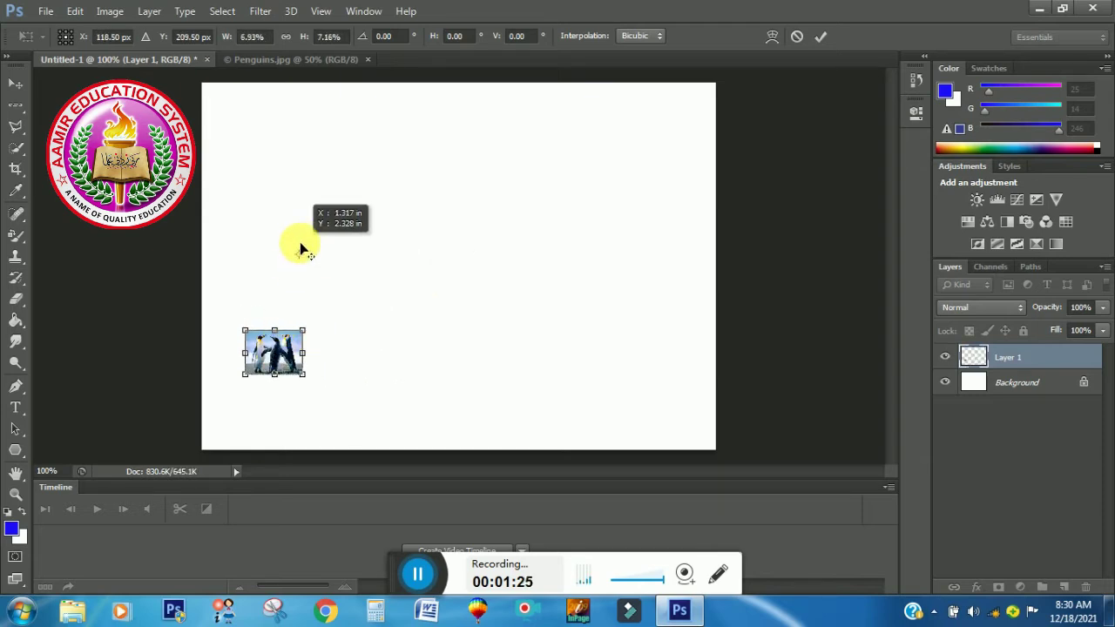
{"action": "left_click_drag", "start_coordinate": [273, 361], "coordinate": [279, 356]}
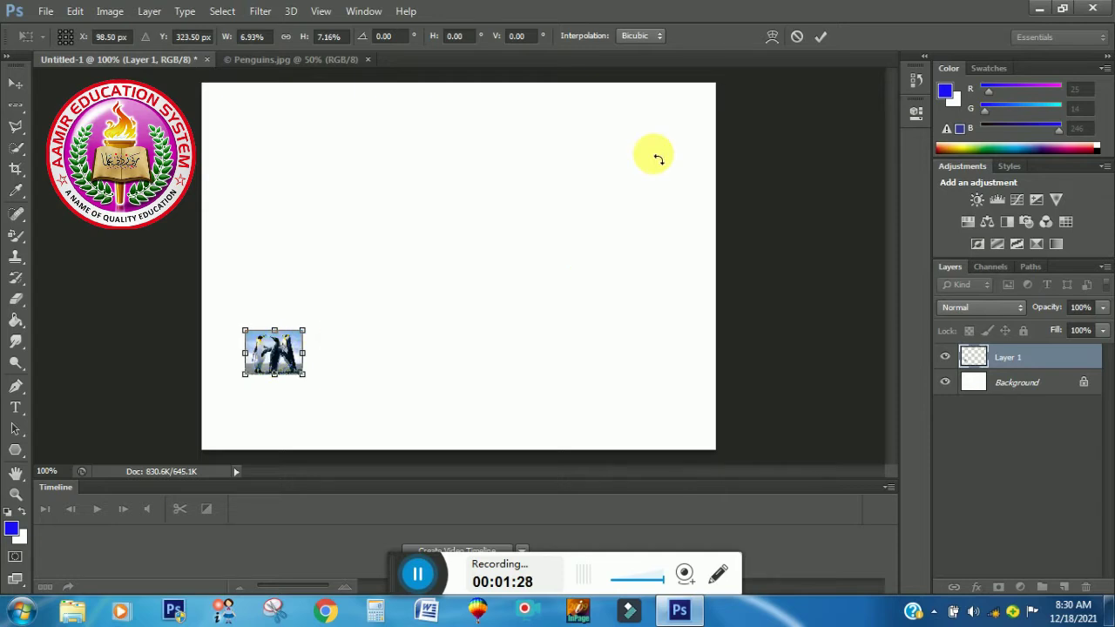
{"action": "left_click", "coordinate": [821, 38]}
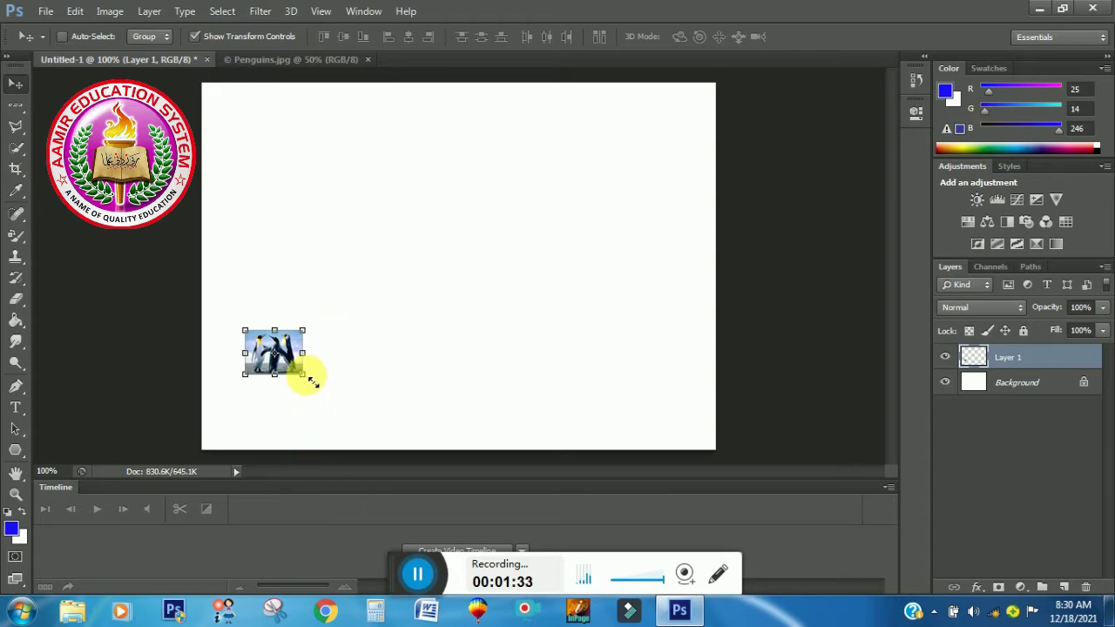
Step: Enlarge the tiny penguin layer to about 859% width and 818% height, nearly filling the canvas, and apply the transform
{"action": "left_click_drag", "start_coordinate": [307, 381], "coordinate": [711, 454]}
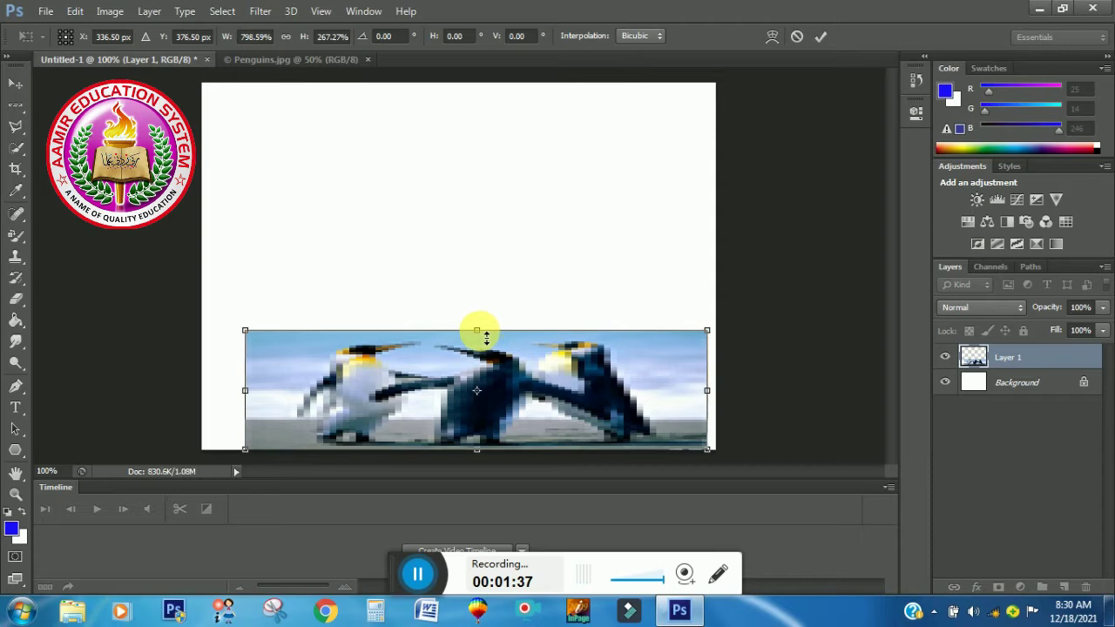
{"action": "left_click_drag", "start_coordinate": [483, 338], "coordinate": [498, 88]}
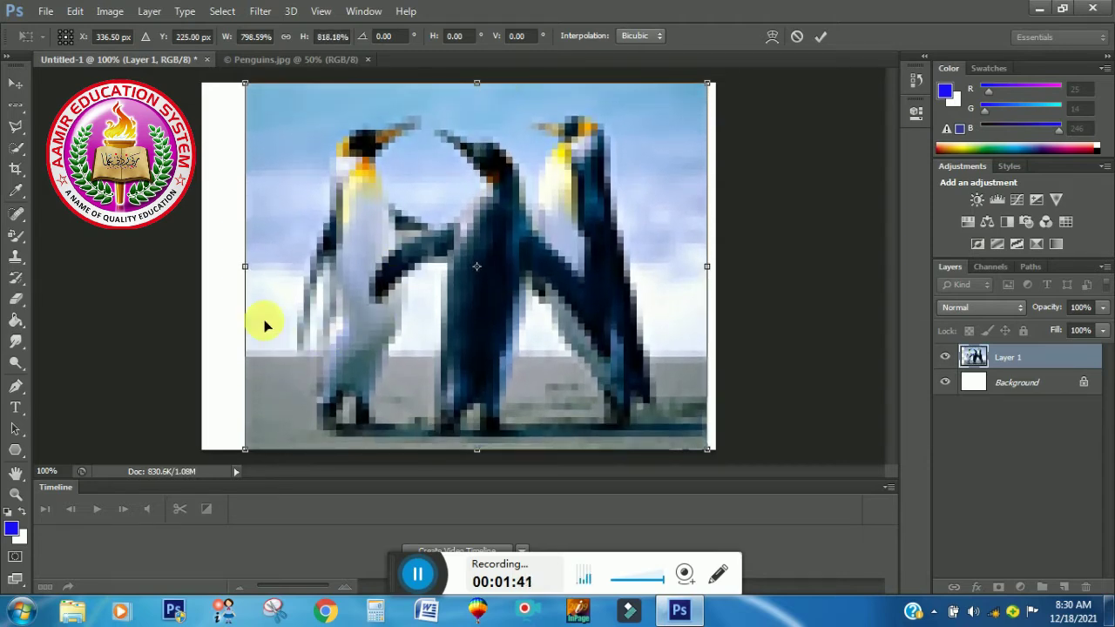
{"action": "left_click_drag", "start_coordinate": [244, 276], "coordinate": [209, 274]}
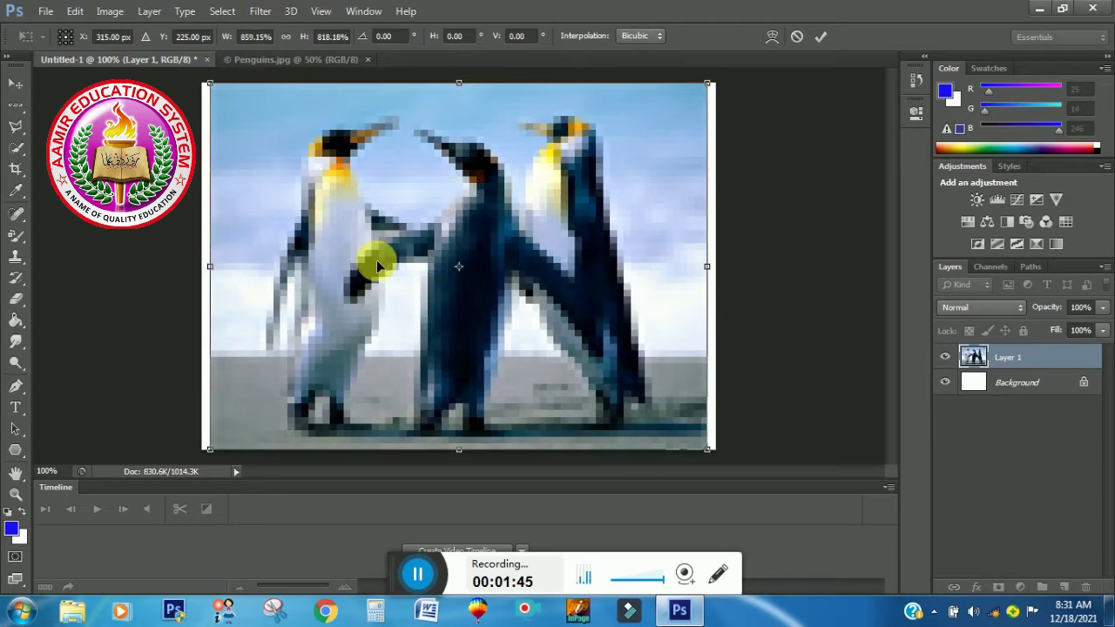
{"action": "left_click", "coordinate": [819, 41]}
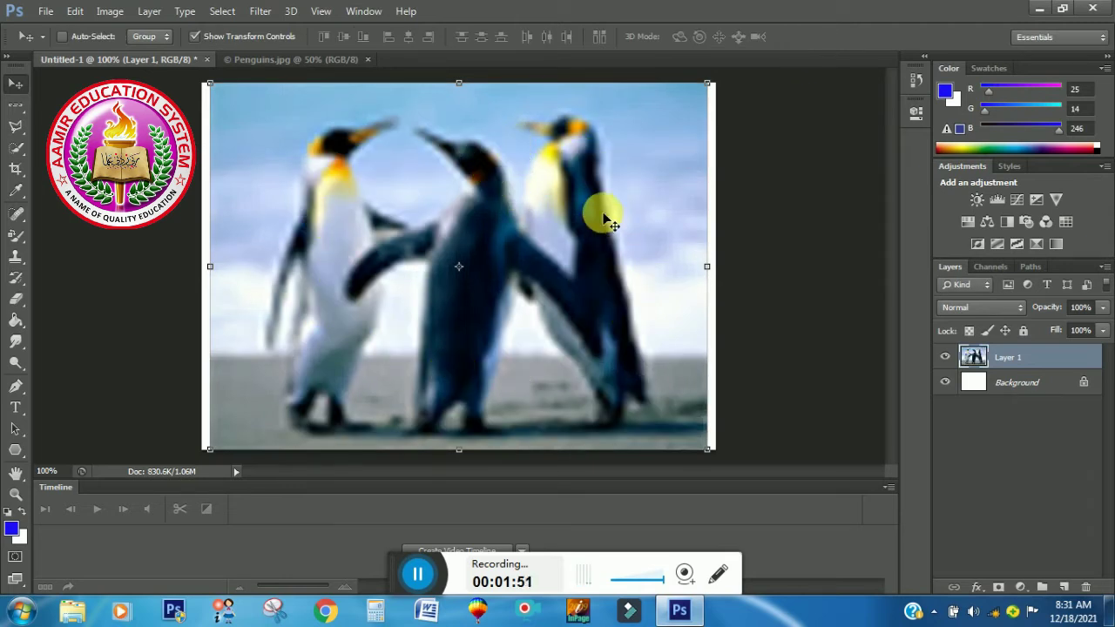
Step: Compare the sharpness of the enlarged layer with the original Penguins image, and hide the transform controls
{"action": "left_click", "coordinate": [263, 61]}
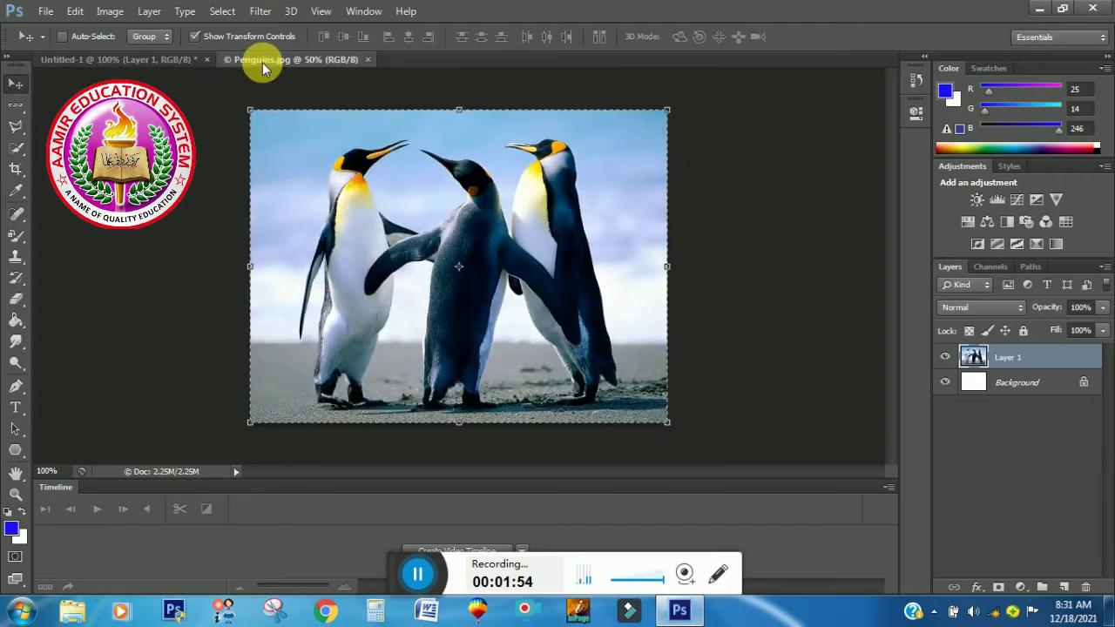
{"action": "left_click", "coordinate": [109, 58]}
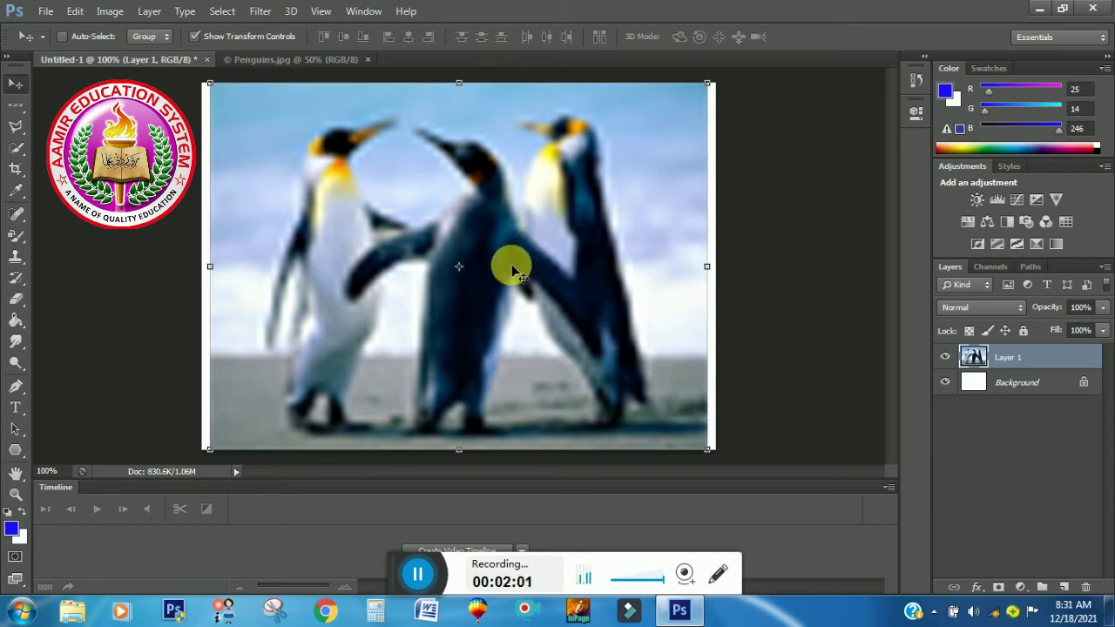
{"action": "left_click", "coordinate": [194, 36]}
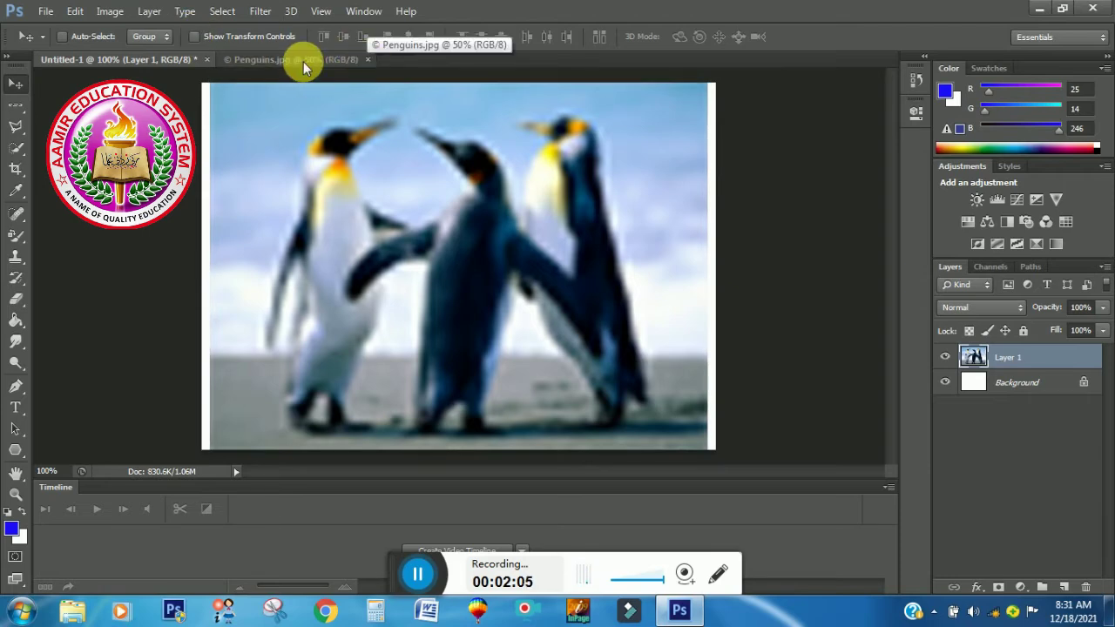
Step: Close the Untitled-1 document without saving and close the Penguins image
{"action": "left_click", "coordinate": [207, 59]}
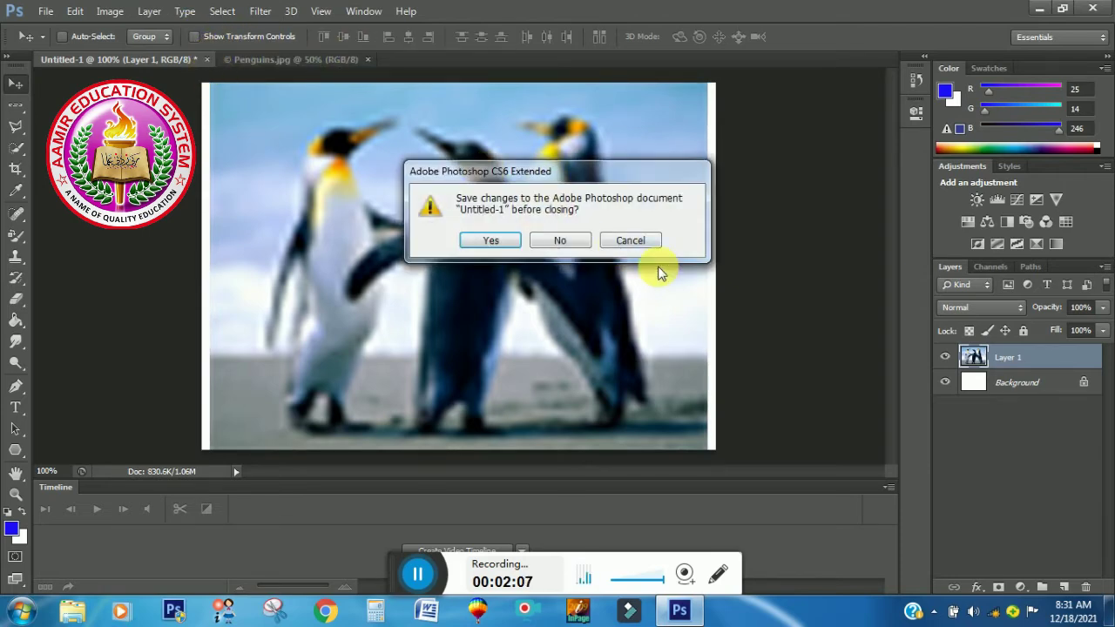
{"action": "left_click", "coordinate": [573, 240]}
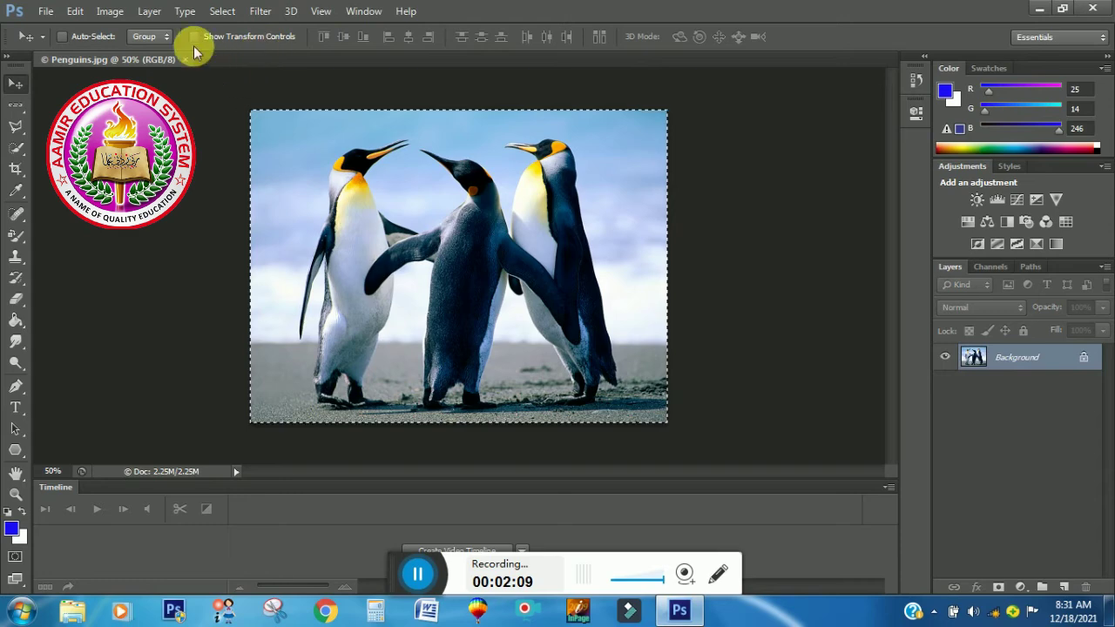
{"action": "left_click", "coordinate": [184, 59]}
Step: Create a fresh blank document 7 inches wide and 5 inches high at 90 pixels/inch
{"action": "left_click", "coordinate": [48, 12]}
{"action": "left_click", "coordinate": [49, 36]}
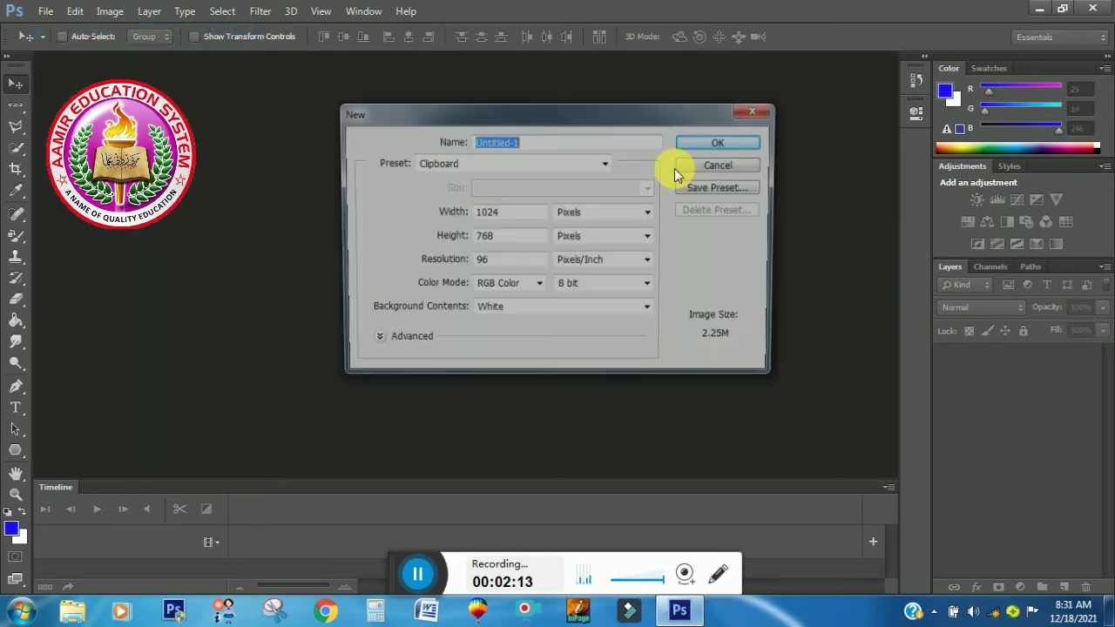
{"action": "left_click", "coordinate": [652, 214]}
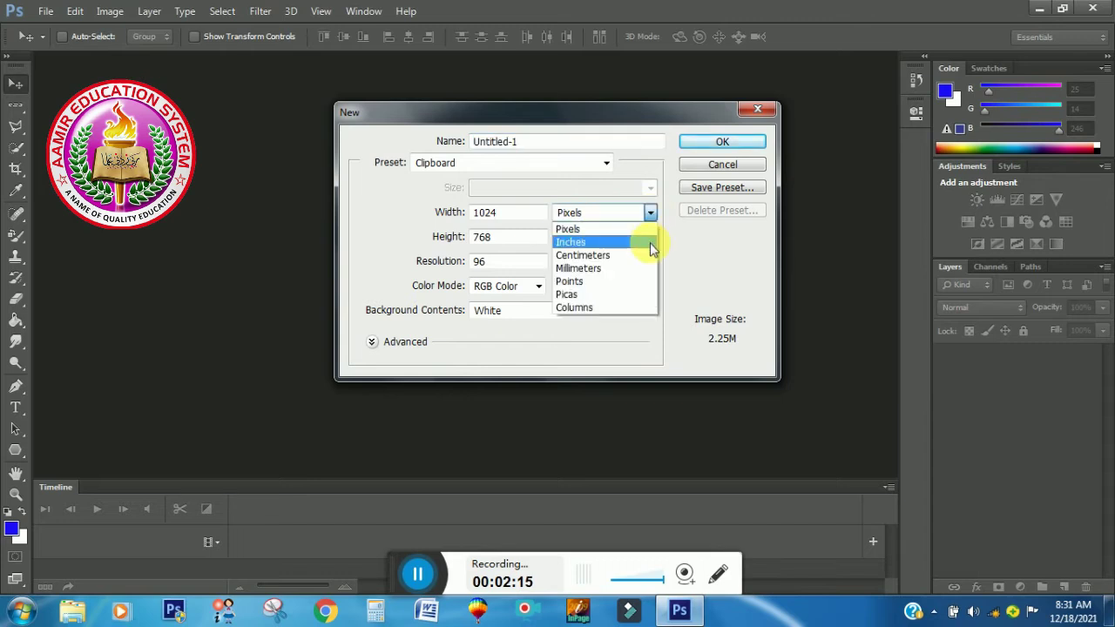
{"action": "left_click", "coordinate": [650, 242]}
{"action": "left_click", "coordinate": [523, 217]}
{"action": "left_click", "coordinate": [447, 211]}
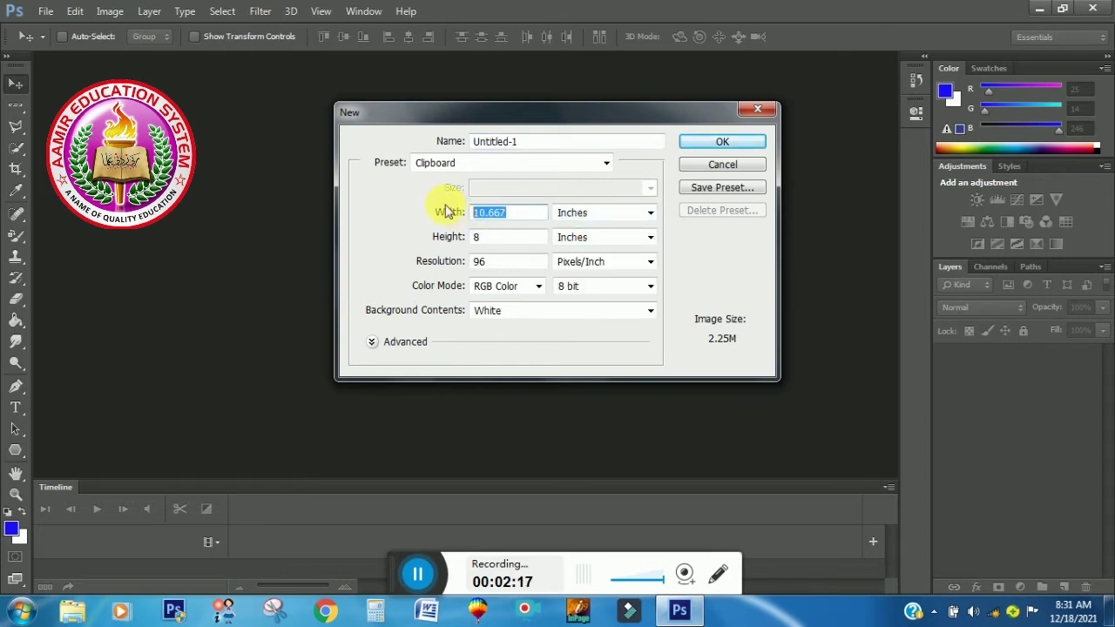
{"action": "type", "text": "7"}
{"action": "key", "text": "Tab"}
{"action": "key", "text": "Tab"}
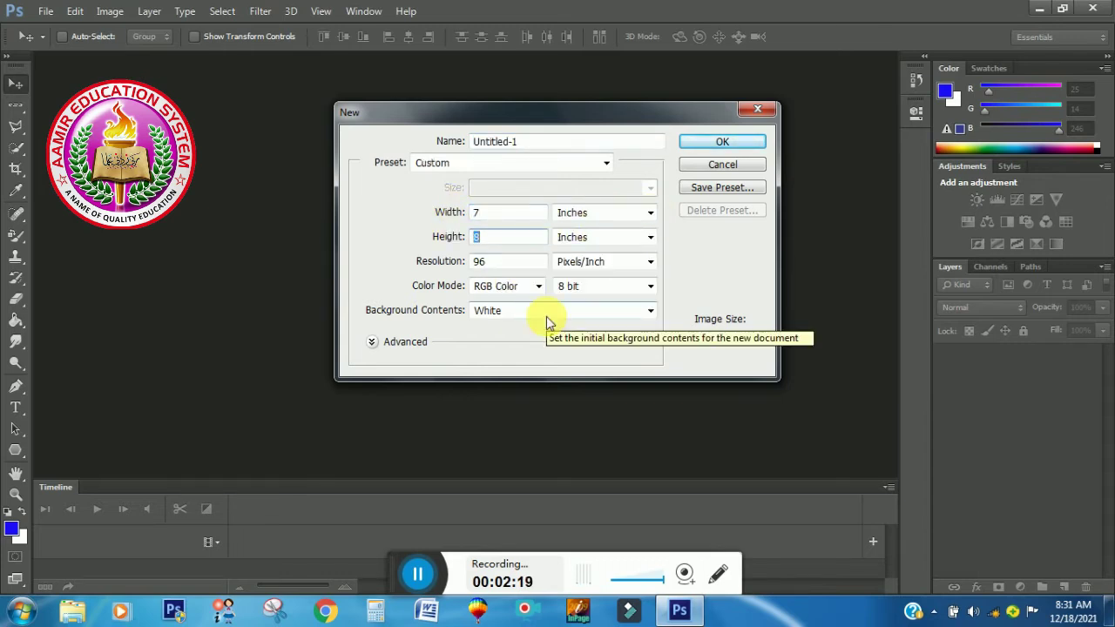
{"action": "type", "text": "5"}
{"action": "key", "text": "Tab"}
{"action": "key", "text": "Tab"}
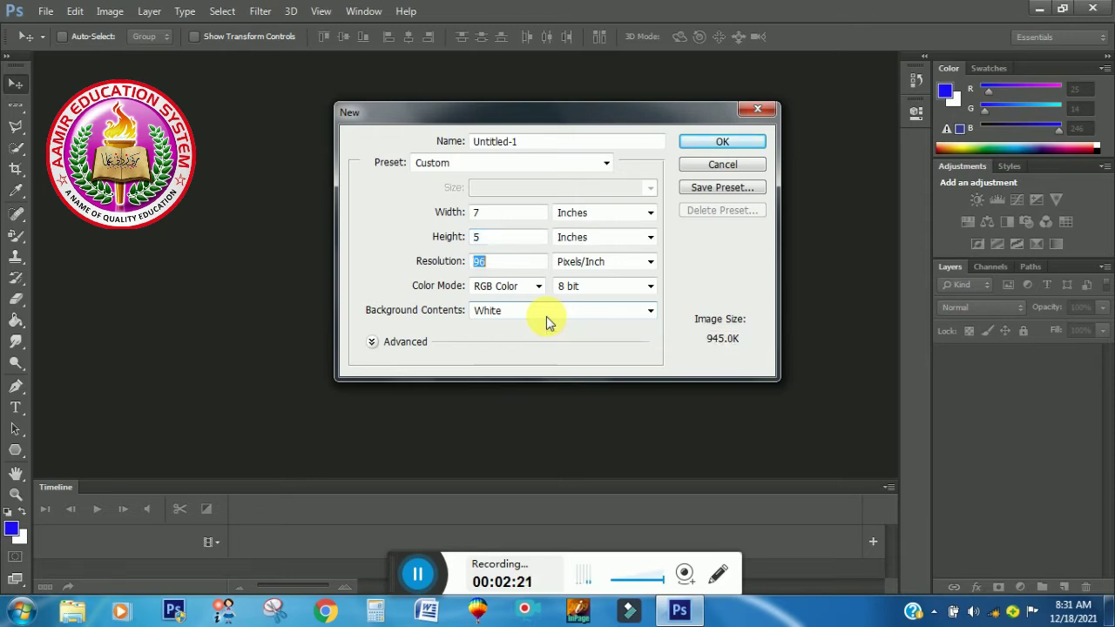
{"action": "type", "text": "90"}
{"action": "left_click", "coordinate": [741, 141]}
Step: Open the Penguins sample picture again and select the entire image
{"action": "left_click", "coordinate": [45, 10]}
{"action": "left_click", "coordinate": [62, 44]}
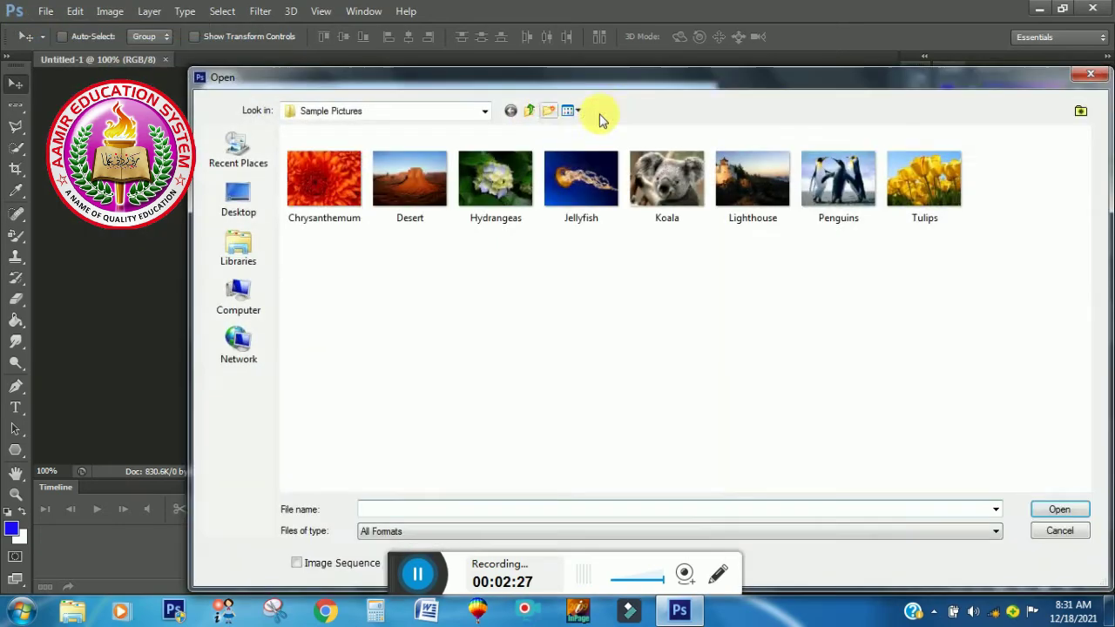
{"action": "double_click", "coordinate": [843, 193]}
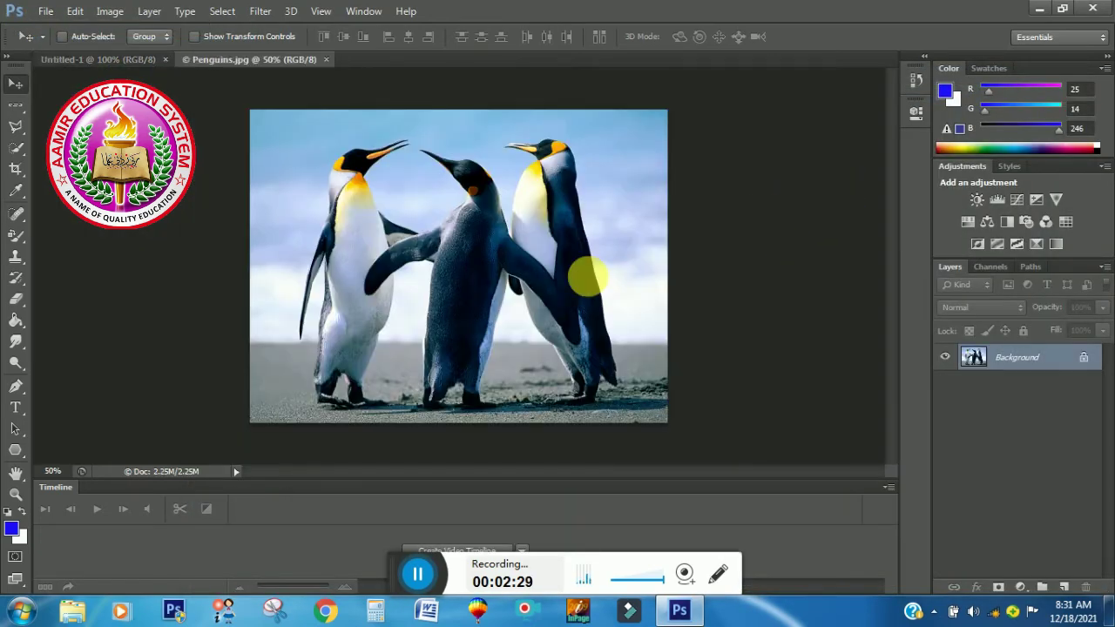
{"action": "key", "text": "ctrl+a"}
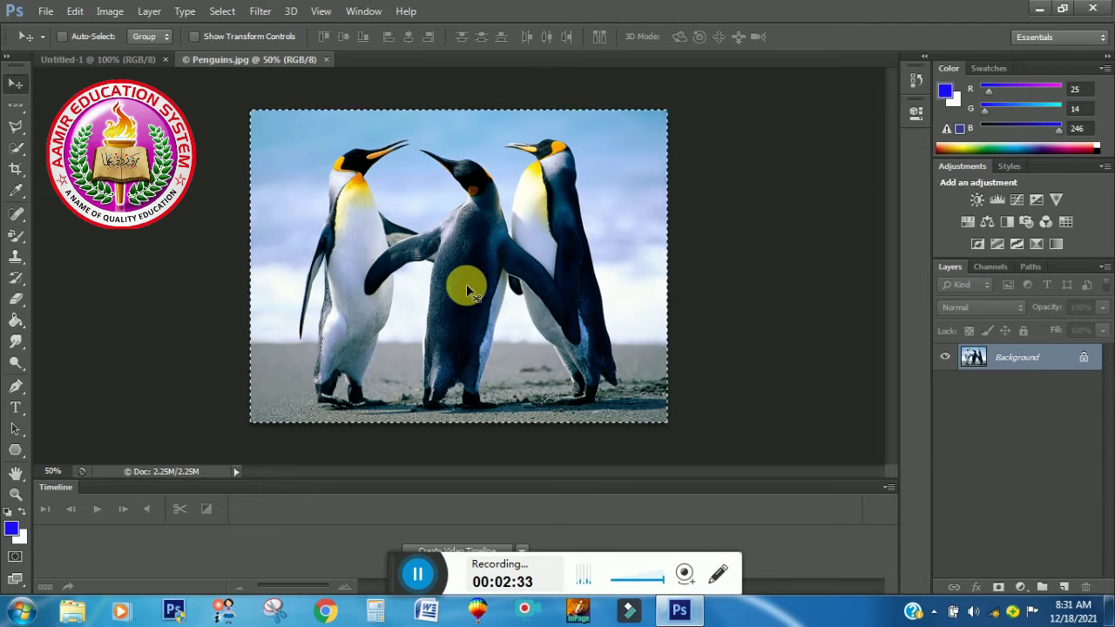
Step: Convert the Background layer of Penguins.jpg to a Smart Object
{"action": "right_click", "coordinate": [1067, 370]}
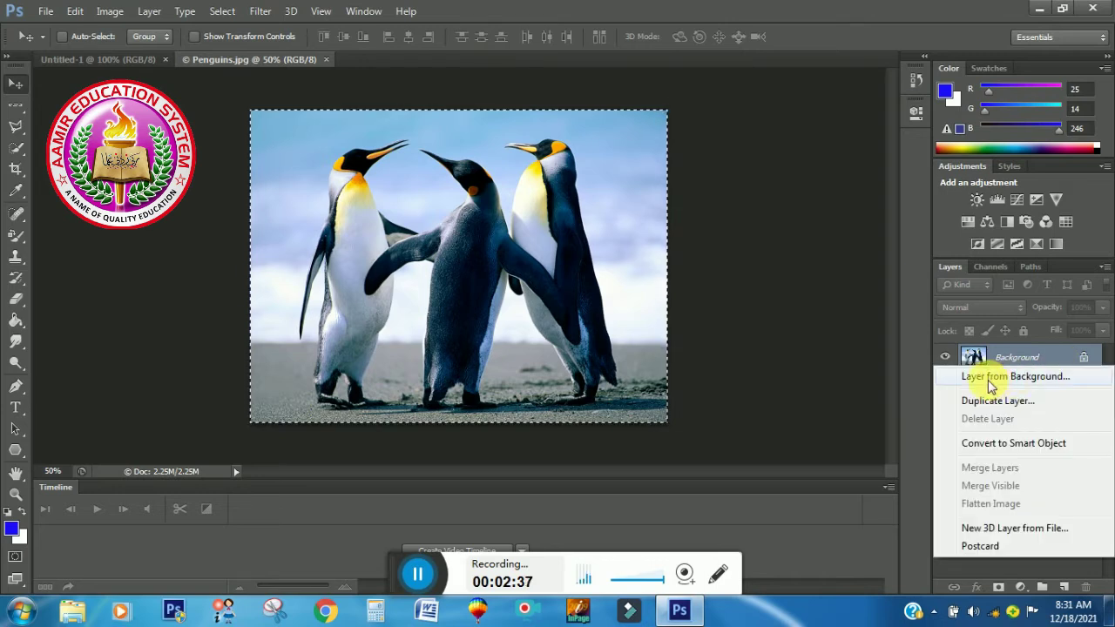
{"action": "left_click", "coordinate": [974, 443]}
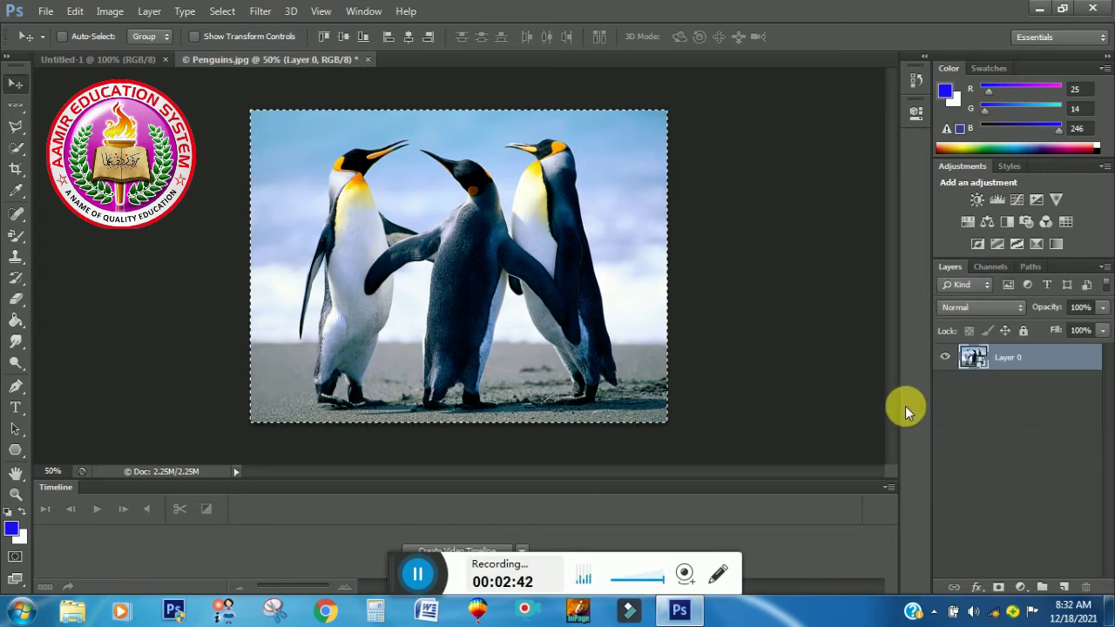
Step: Paste the copied penguin image into Untitled-1 and move it until its upper-right corner lies inside the canvas
{"action": "left_click", "coordinate": [85, 60]}
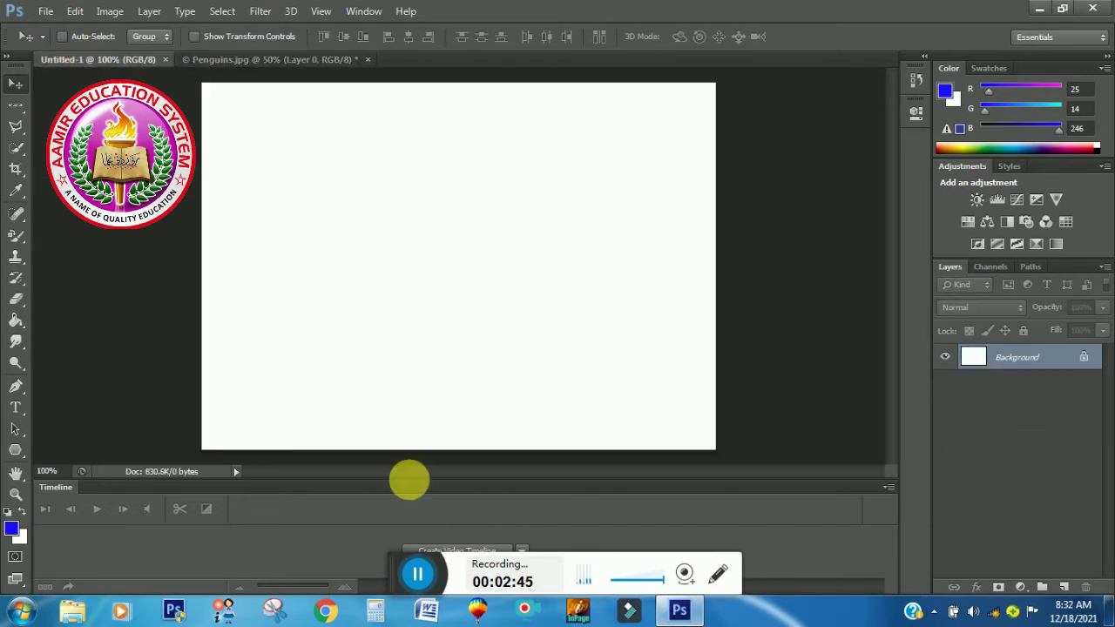
{"action": "key", "text": "ctrl+v"}
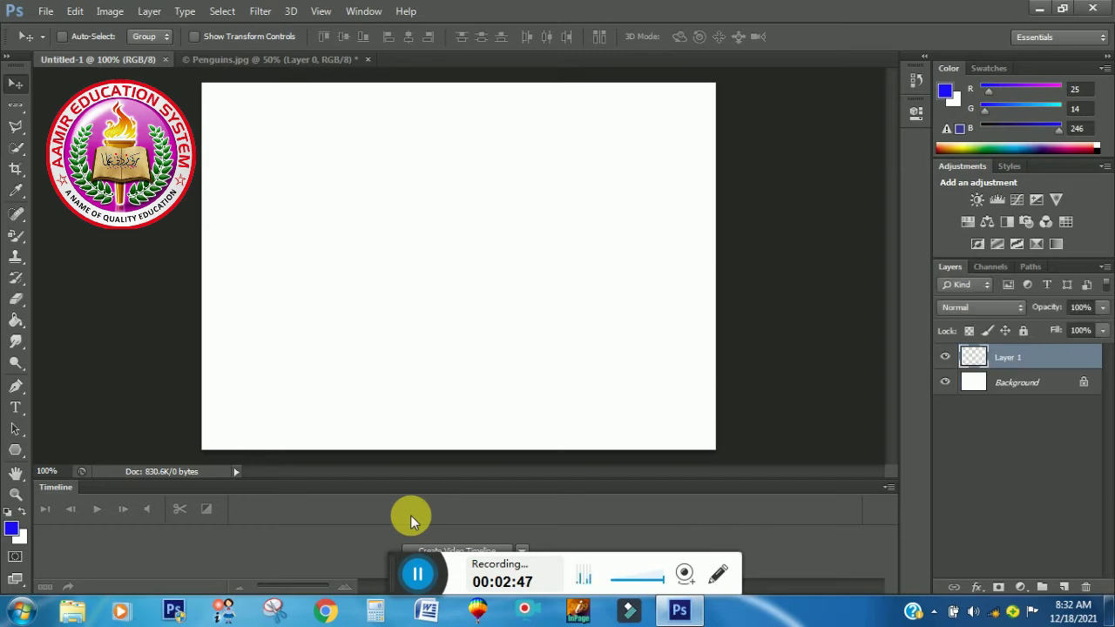
{"action": "left_click_drag", "start_coordinate": [501, 288], "coordinate": [236, 262]}
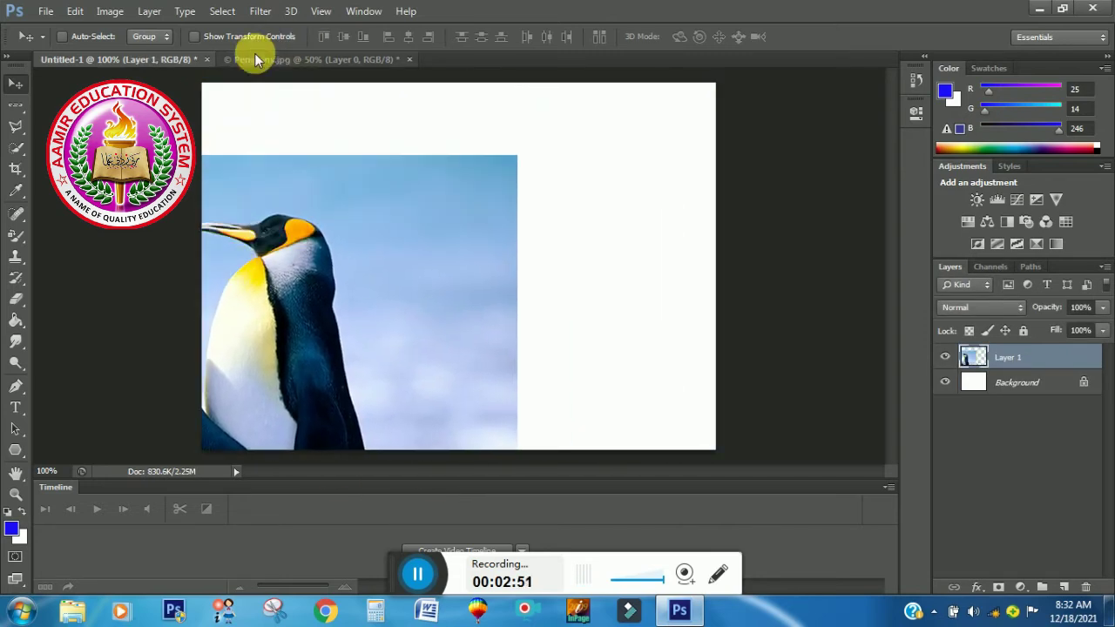
Step: With transform controls shown, shrink the pasted layer to about 5% width and 8% height, then stretch it to the canvas's lower-right corner
{"action": "left_click", "coordinate": [194, 37]}
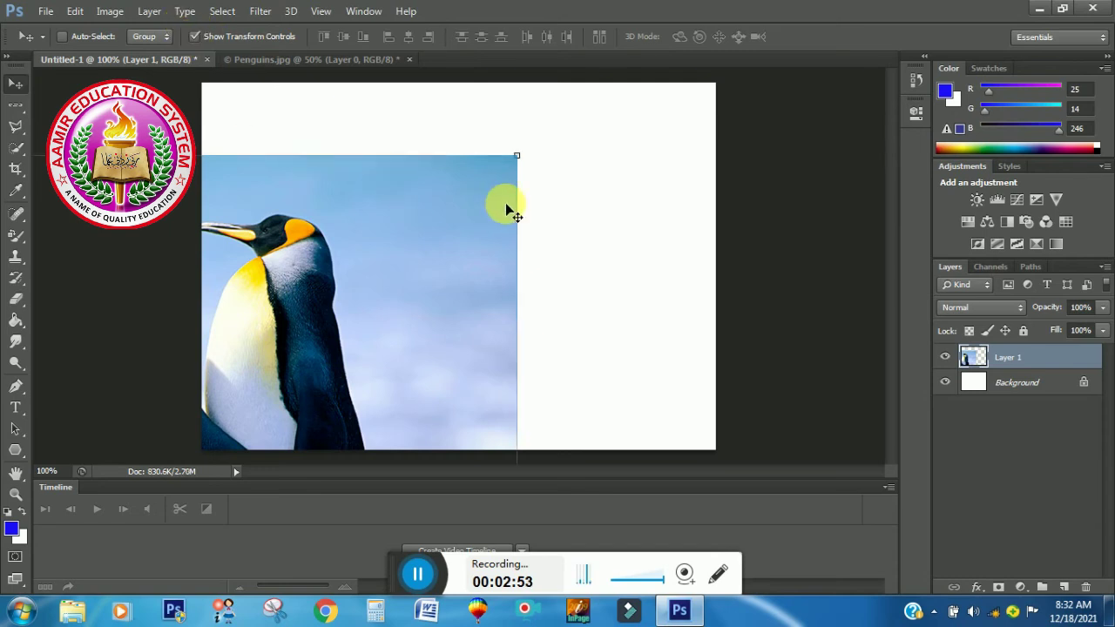
{"action": "left_click_drag", "start_coordinate": [518, 158], "coordinate": [279, 321]}
{"action": "left_click_drag", "start_coordinate": [210, 389], "coordinate": [563, 164]}
{"action": "left_click_drag", "start_coordinate": [651, 97], "coordinate": [354, 157]}
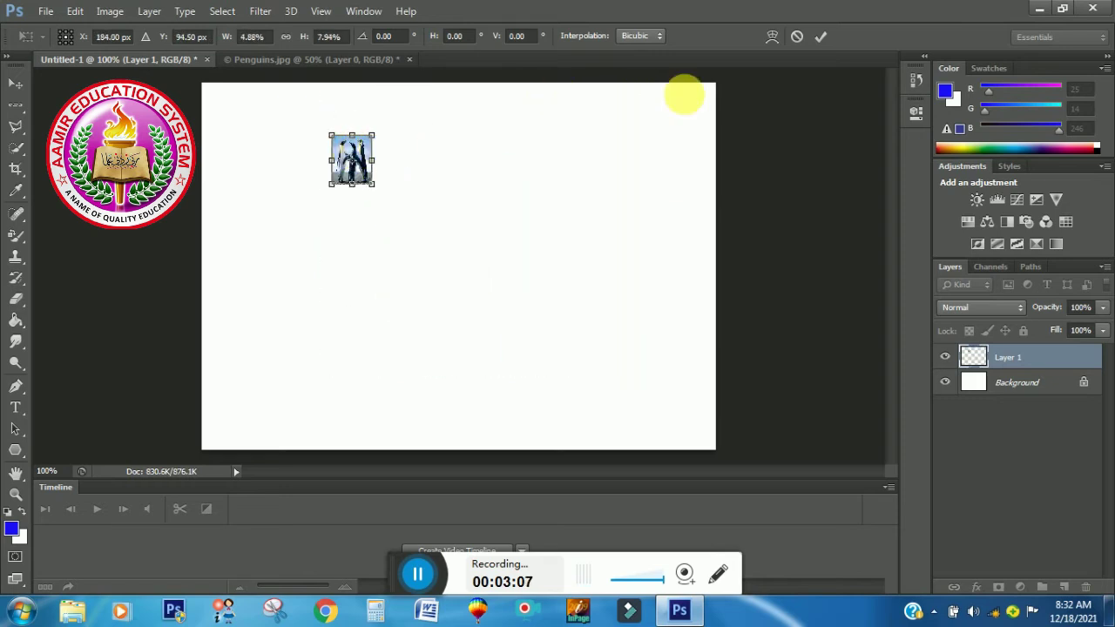
{"action": "left_click", "coordinate": [819, 38]}
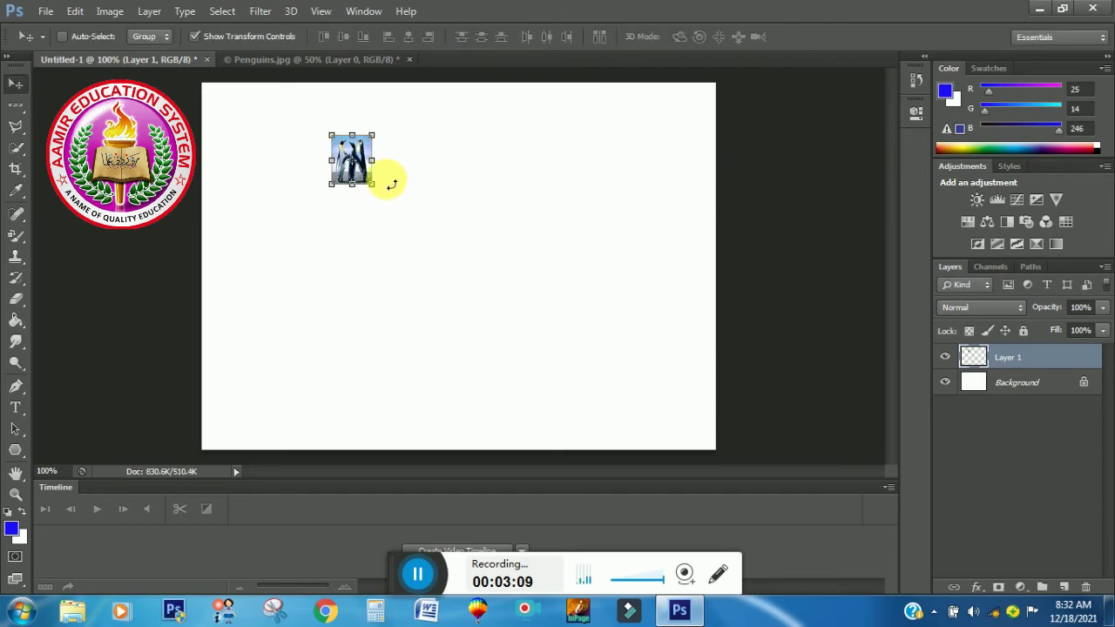
{"action": "left_click_drag", "start_coordinate": [374, 187], "coordinate": [716, 449]}
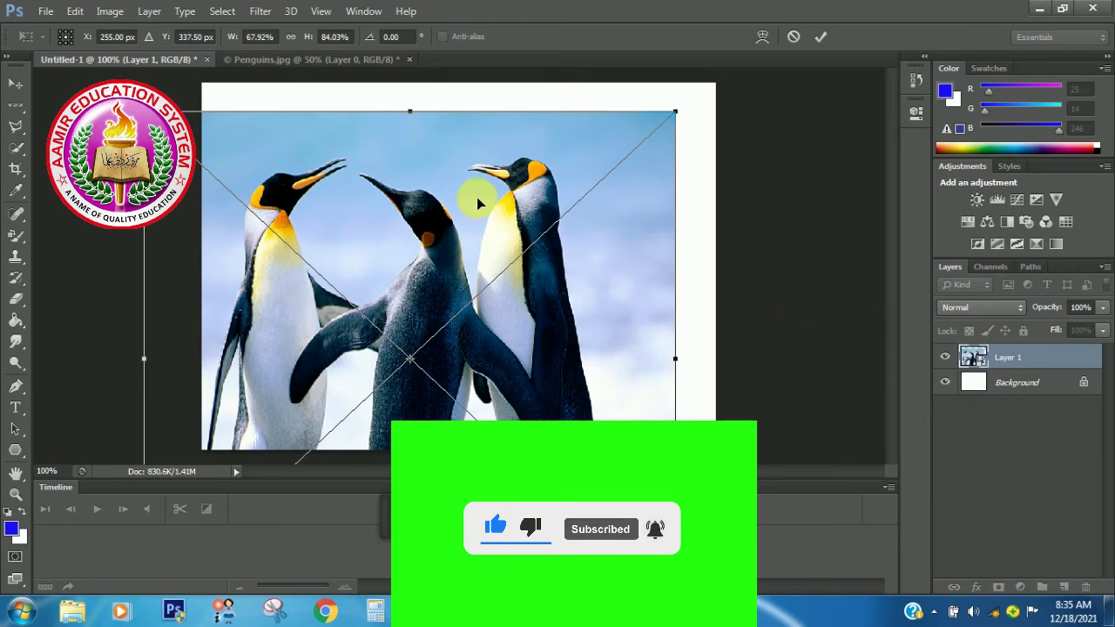
Step: Shrink the Smart Object layer to about 11% width and 10% height near the canvas's upper-left corner and apply the transform
{"action": "left_click_drag", "start_coordinate": [438, 128], "coordinate": [394, 190]}
{"action": "left_click_drag", "start_coordinate": [613, 150], "coordinate": [297, 362]}
{"action": "left_click_drag", "start_coordinate": [169, 406], "coordinate": [371, 272]}
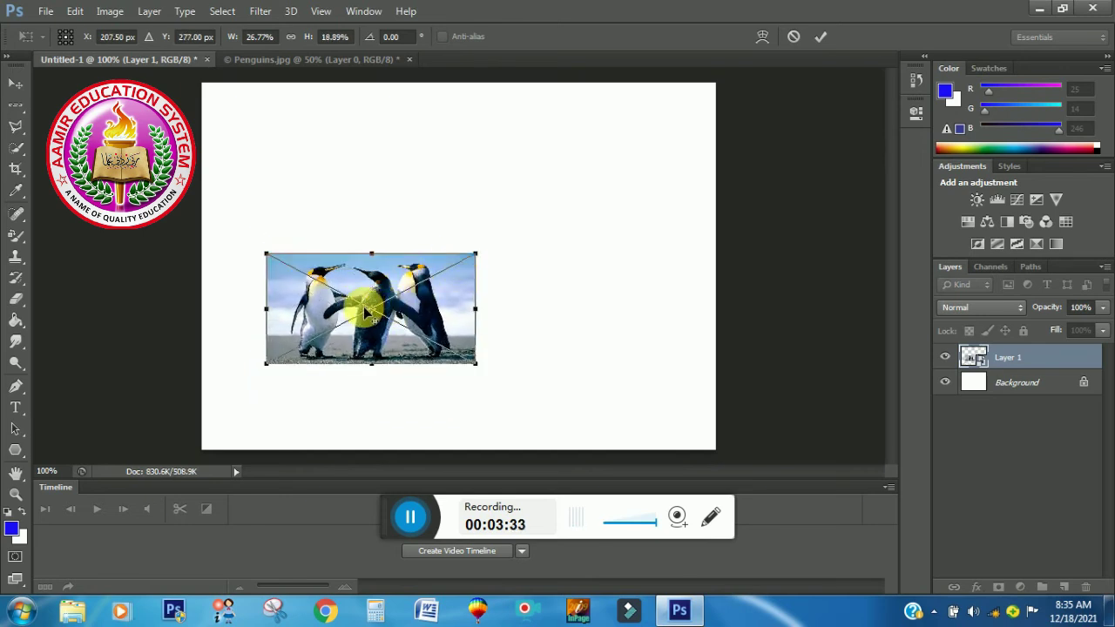
{"action": "left_click_drag", "start_coordinate": [370, 272], "coordinate": [321, 139]}
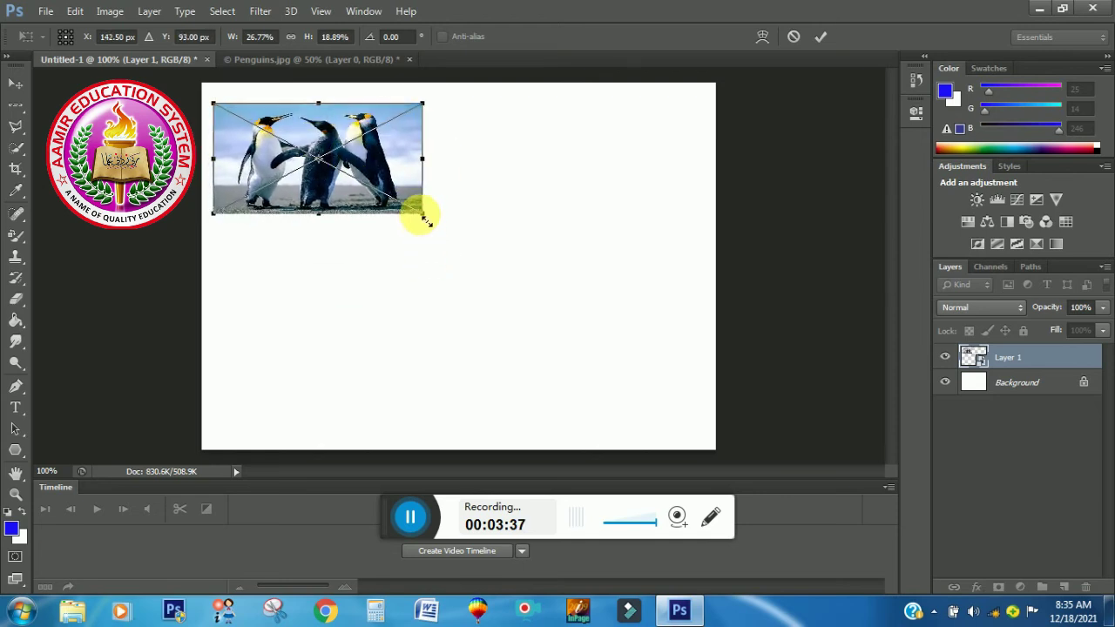
{"action": "left_click_drag", "start_coordinate": [424, 217], "coordinate": [302, 164]}
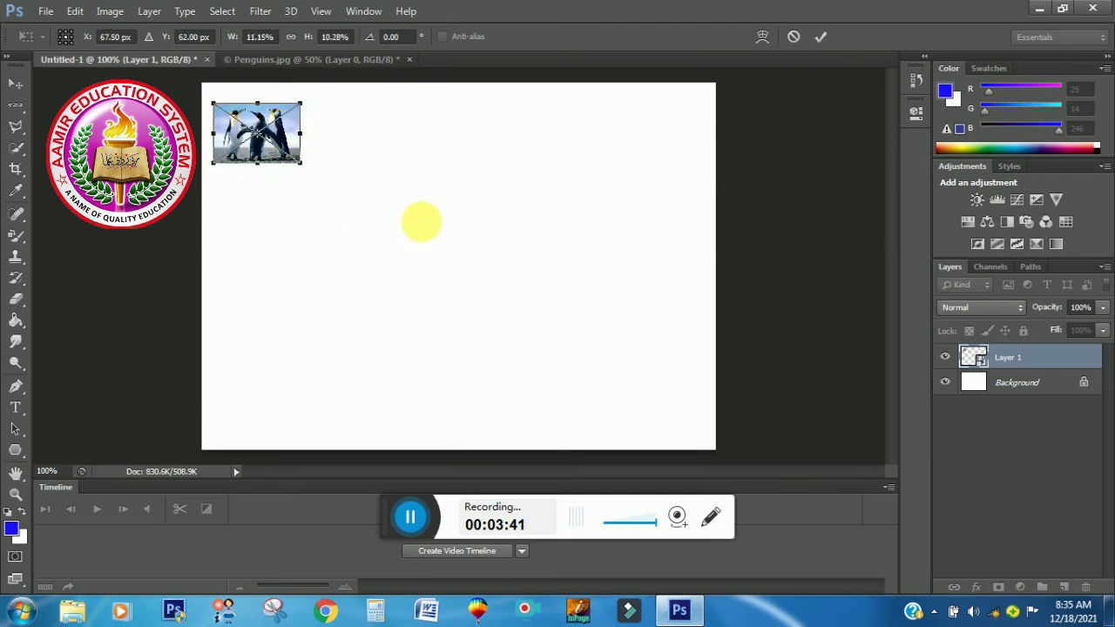
{"action": "left_click", "coordinate": [814, 40]}
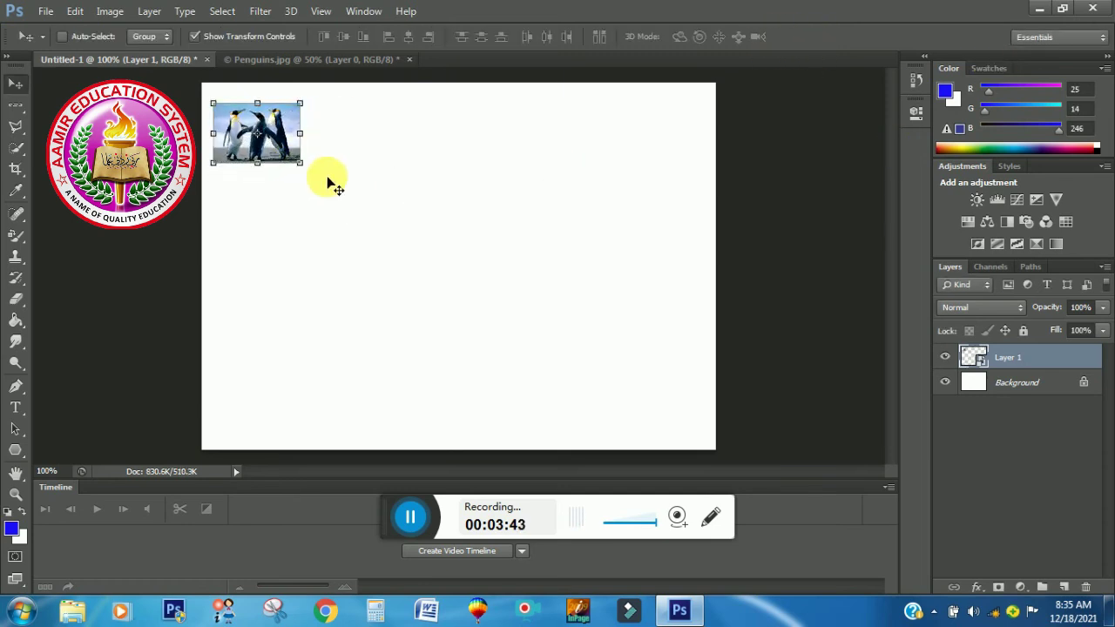
Step: Enlarge the small Smart Object layer to fill the whole canvas, apply the transform and hide the transform controls
{"action": "left_click_drag", "start_coordinate": [302, 163], "coordinate": [705, 444]}
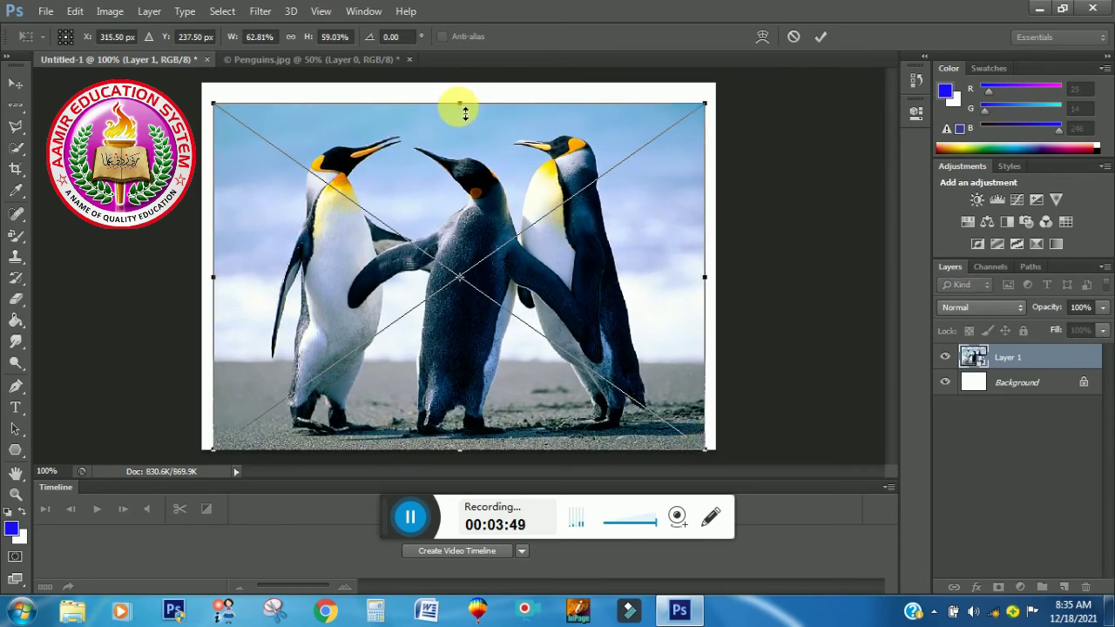
{"action": "left_click_drag", "start_coordinate": [465, 112], "coordinate": [464, 91]}
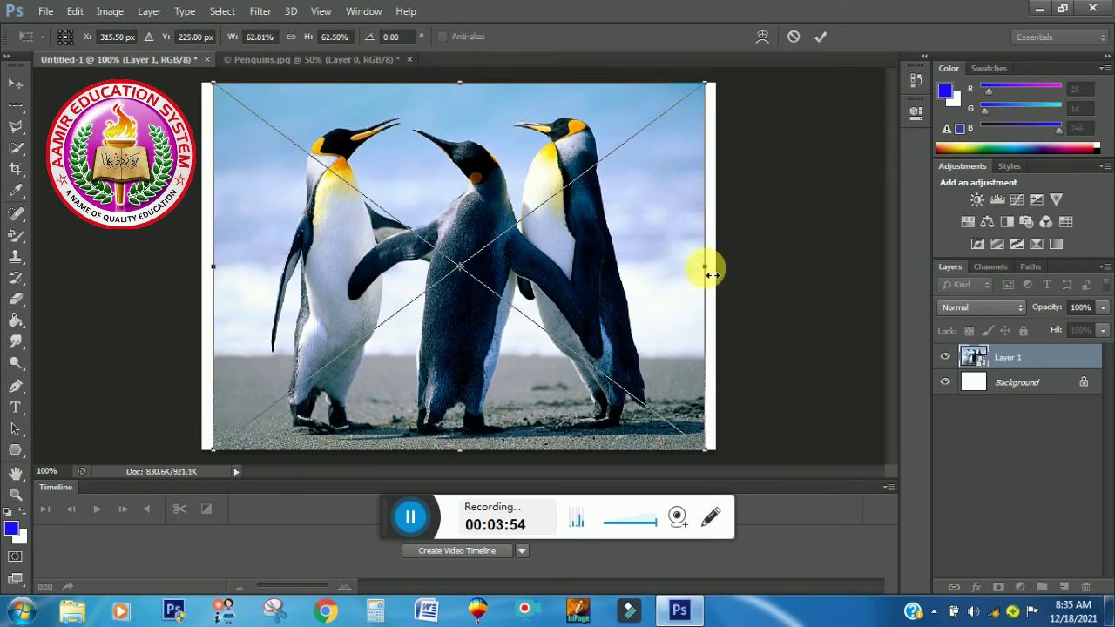
{"action": "left_click_drag", "start_coordinate": [712, 272], "coordinate": [723, 272]}
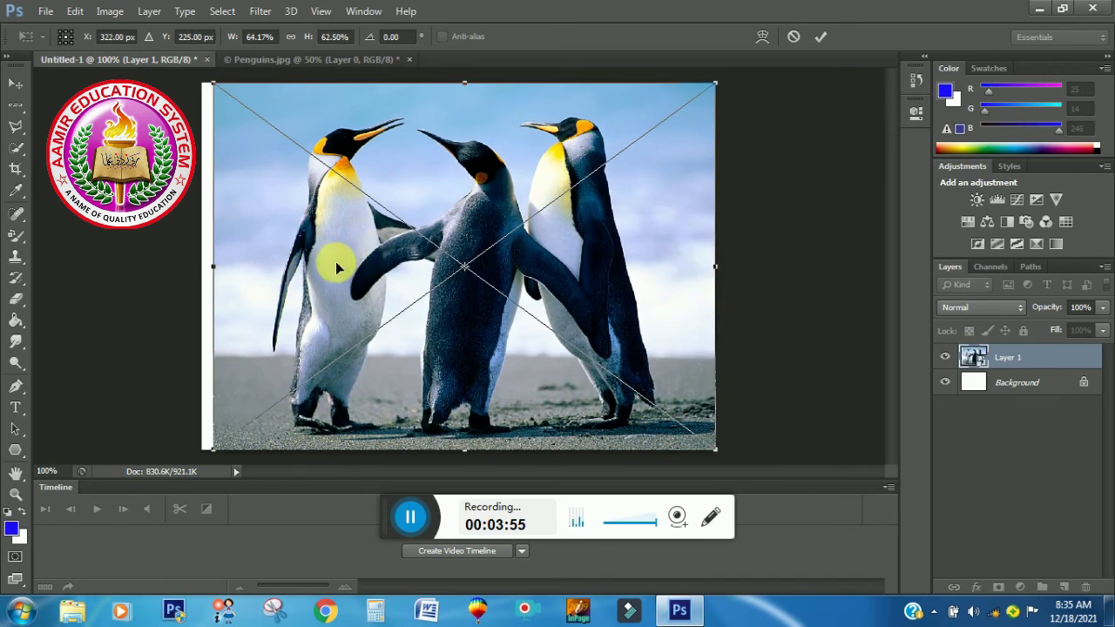
{"action": "left_click_drag", "start_coordinate": [224, 276], "coordinate": [211, 276]}
{"action": "left_click", "coordinate": [827, 36]}
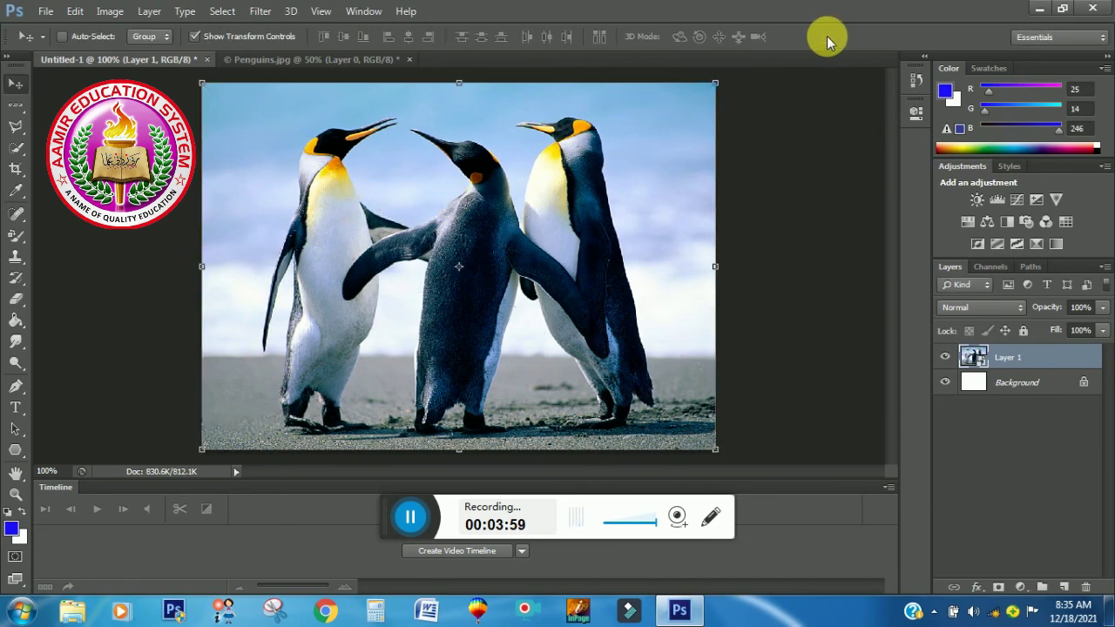
{"action": "left_click", "coordinate": [195, 37]}
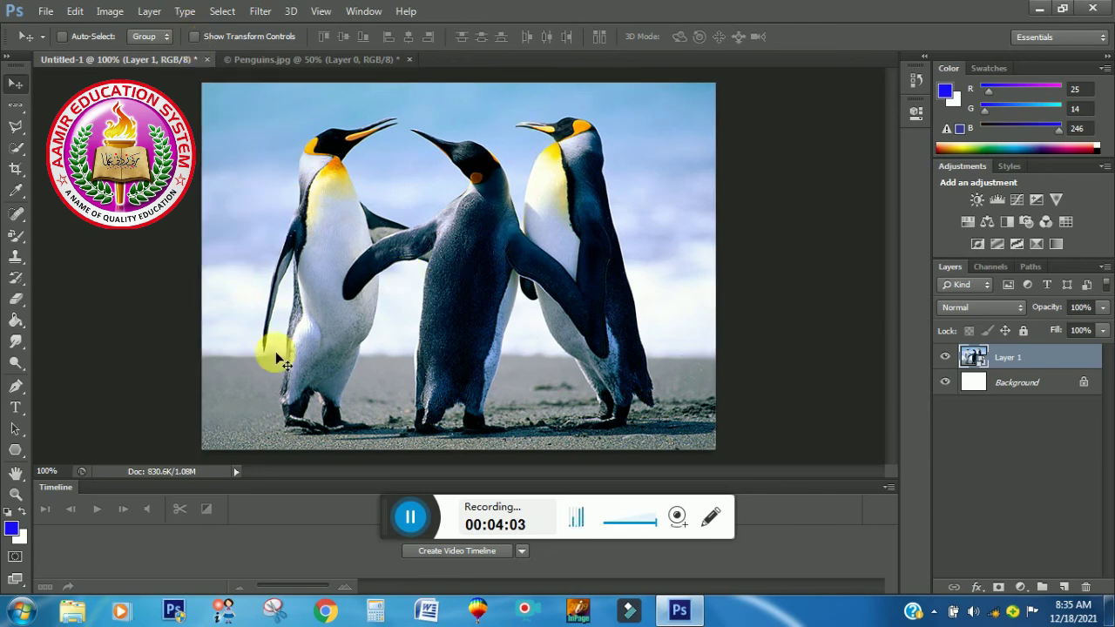